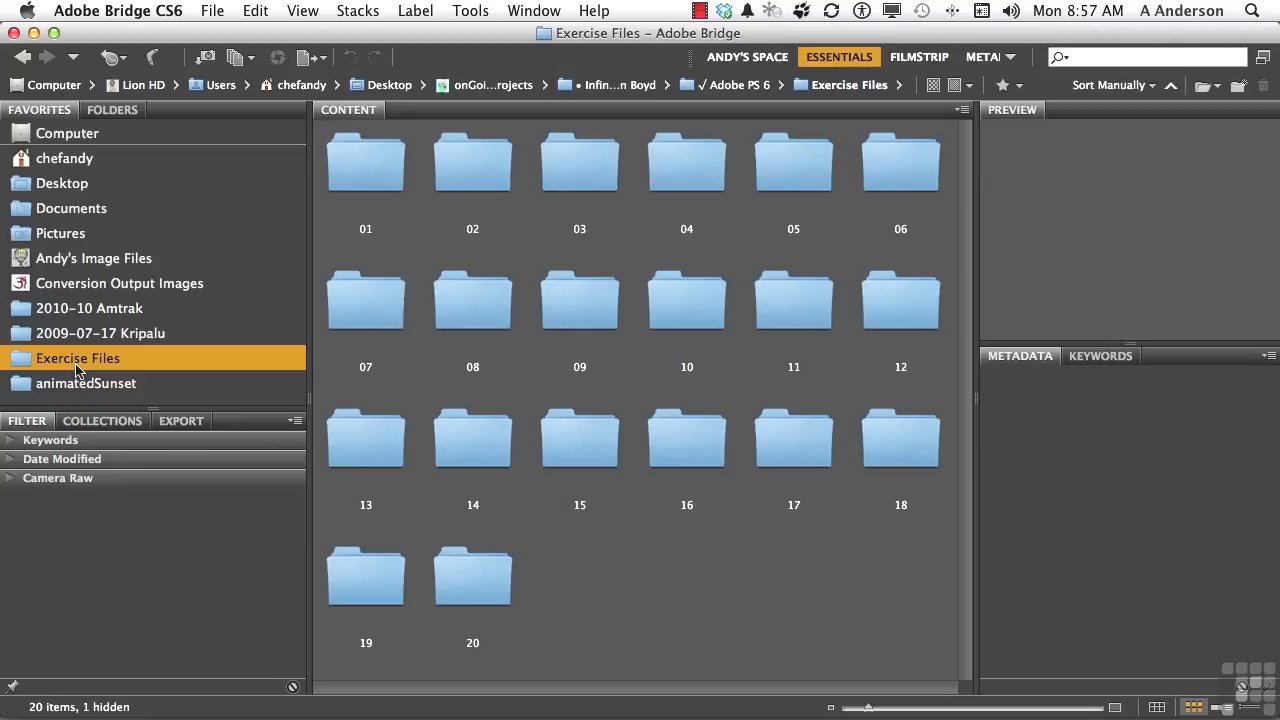
Step: Open LayersPanel.psd from exercise folder 08 in Photoshop
double_click(466, 317)
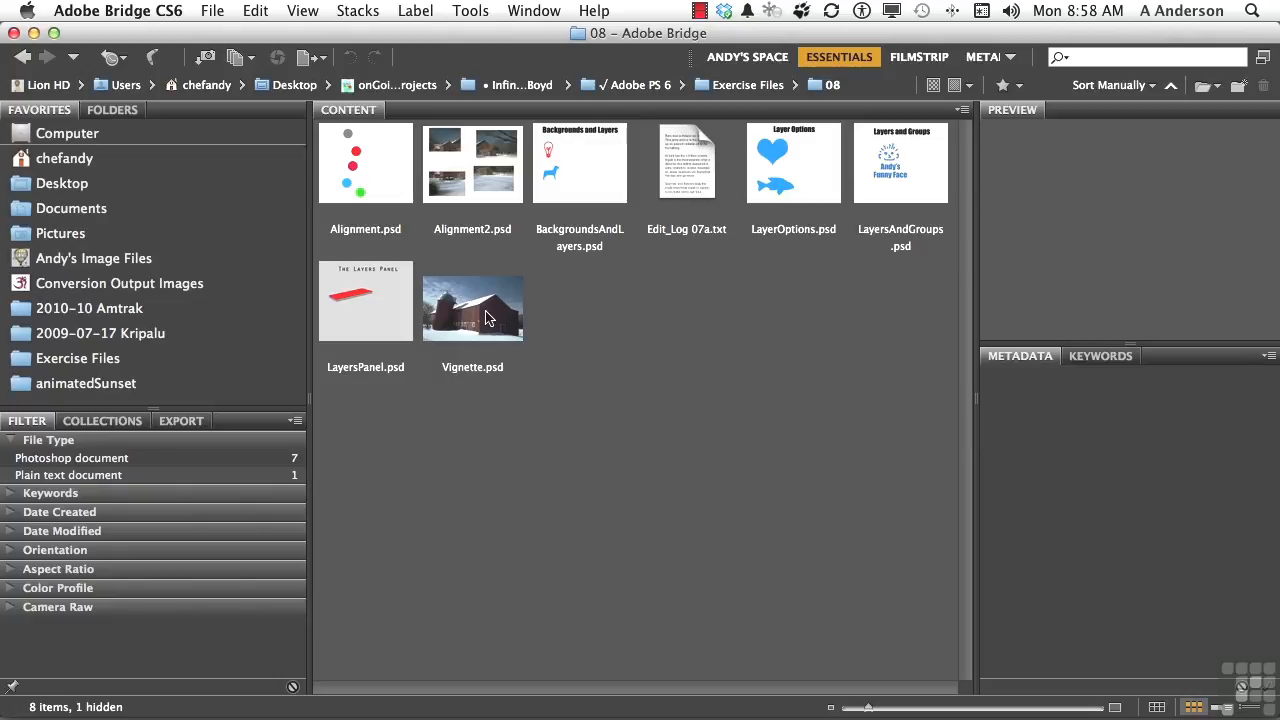
click(371, 324)
double_click(371, 324)
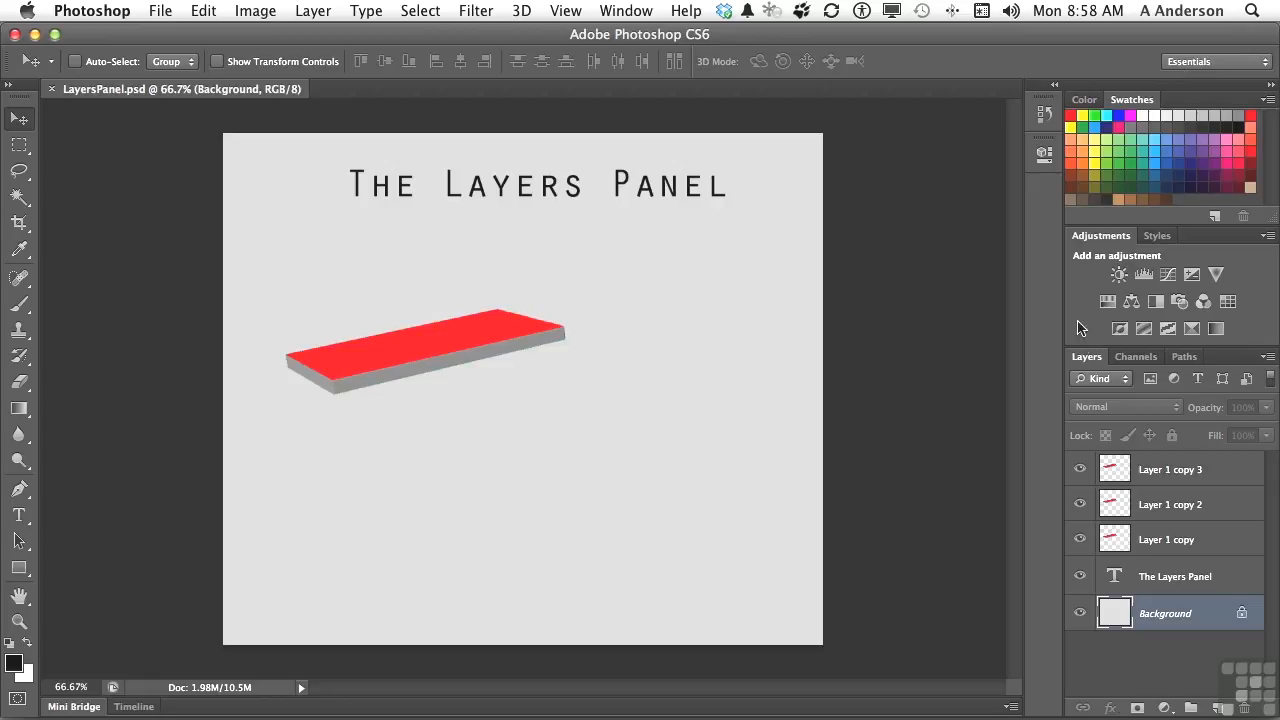
Step: Undock the Layers panel, float it over the document and lengthen it to fit all five layers
drag(1086, 357, 655, 119)
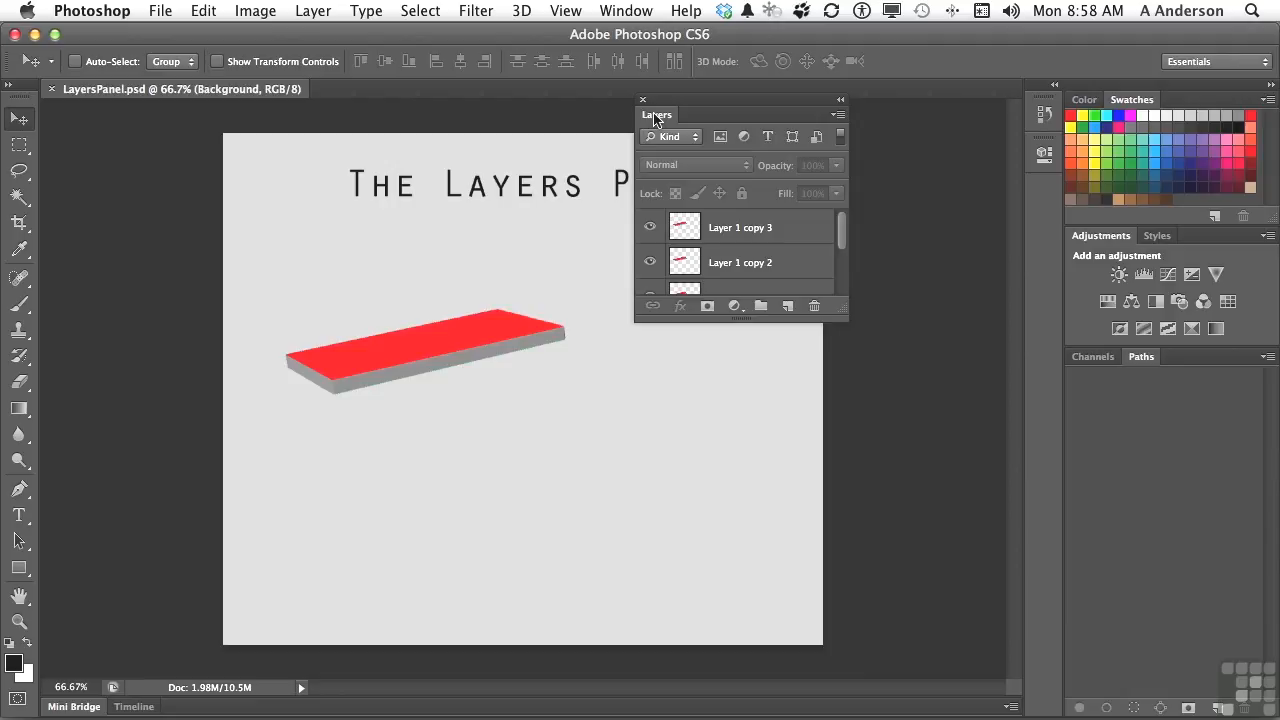
drag(840, 316, 814, 473)
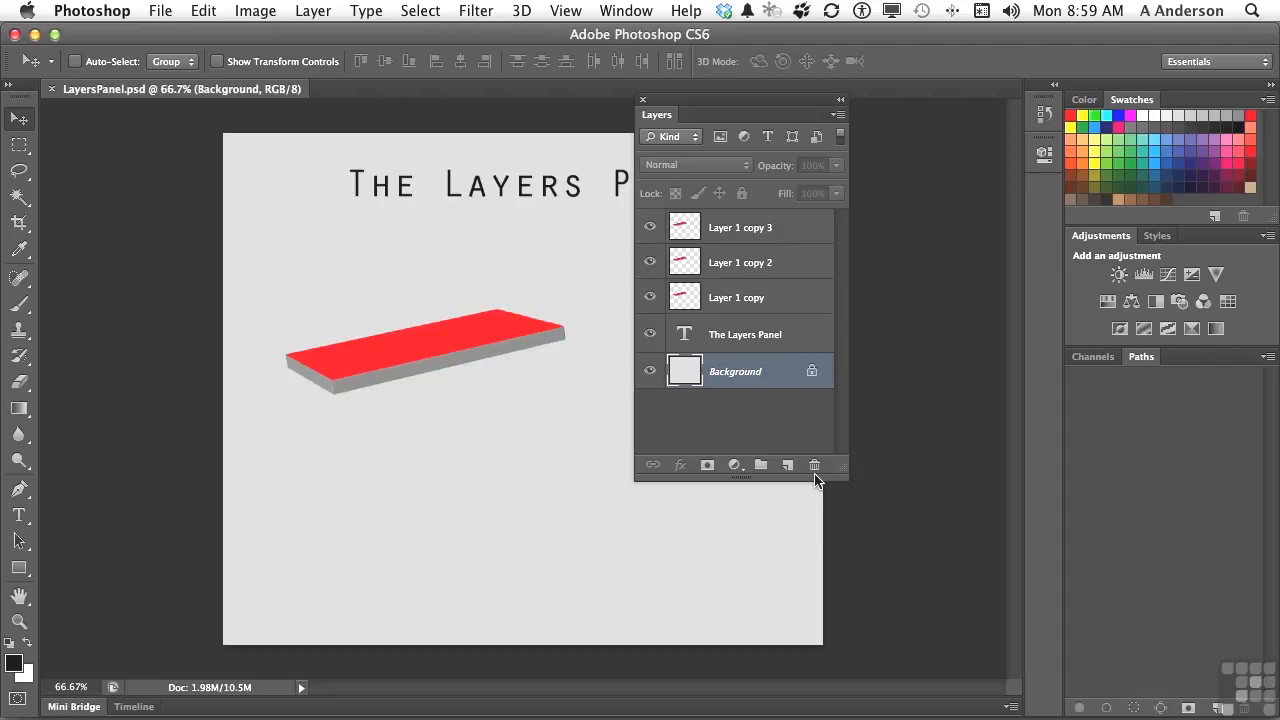
Step: Select each layer in turn, from Layer 1 copy 3 at the top of the stack down to Background
click(741, 230)
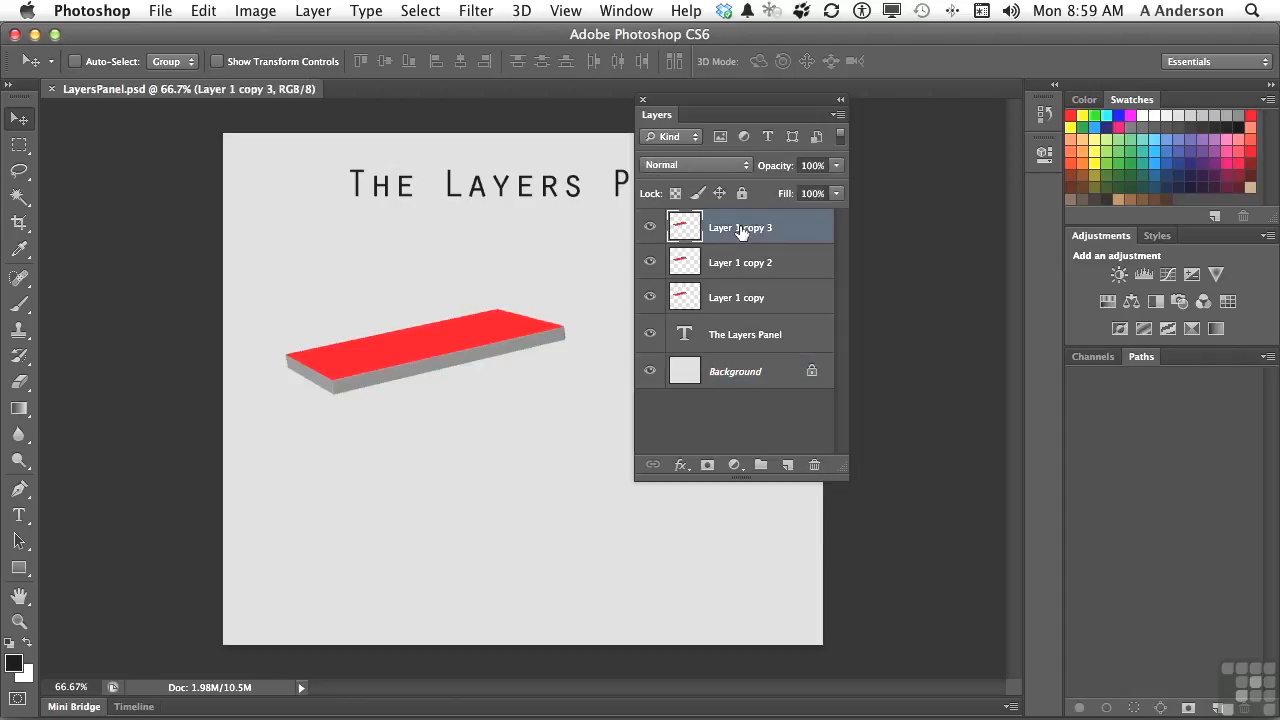
click(780, 265)
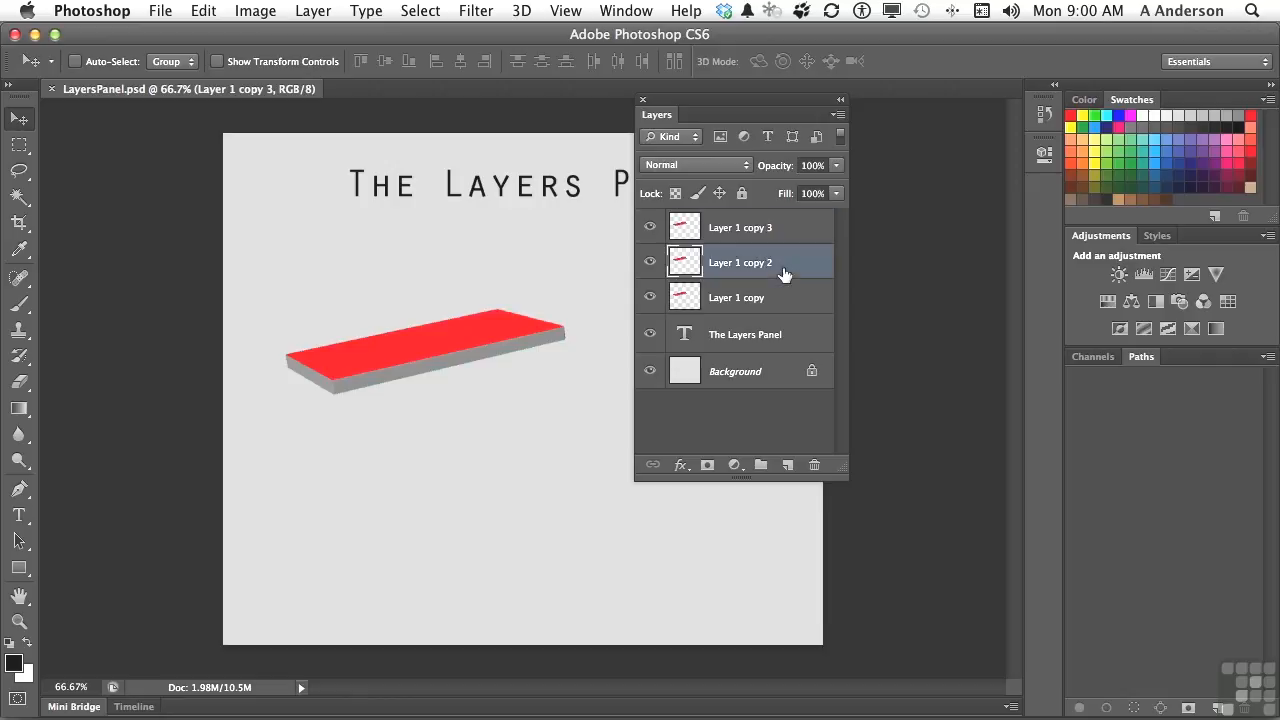
click(775, 302)
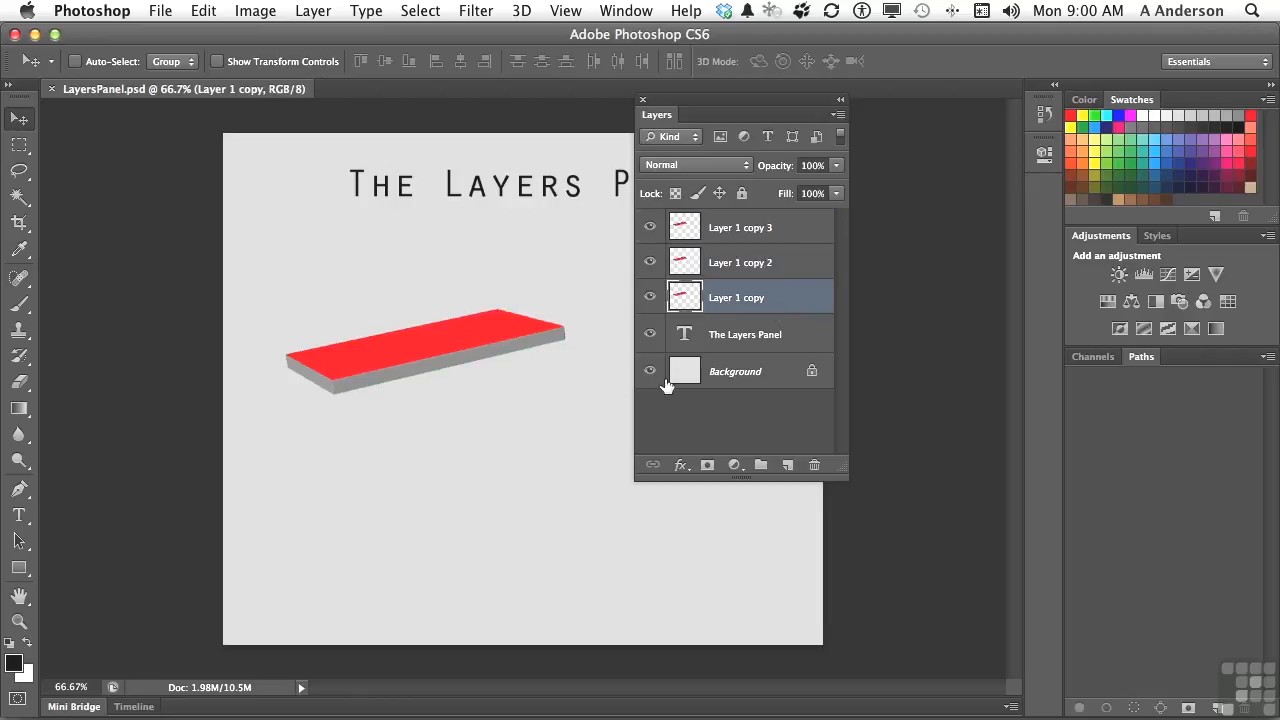
click(730, 344)
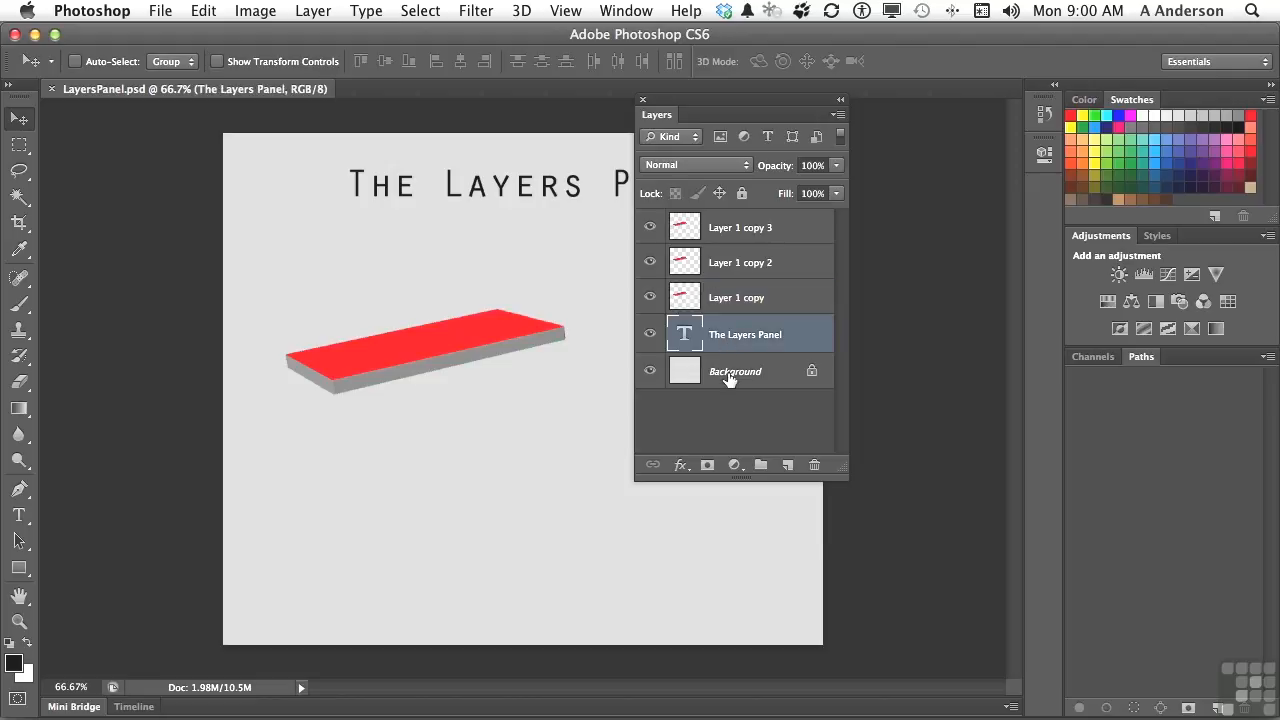
click(729, 378)
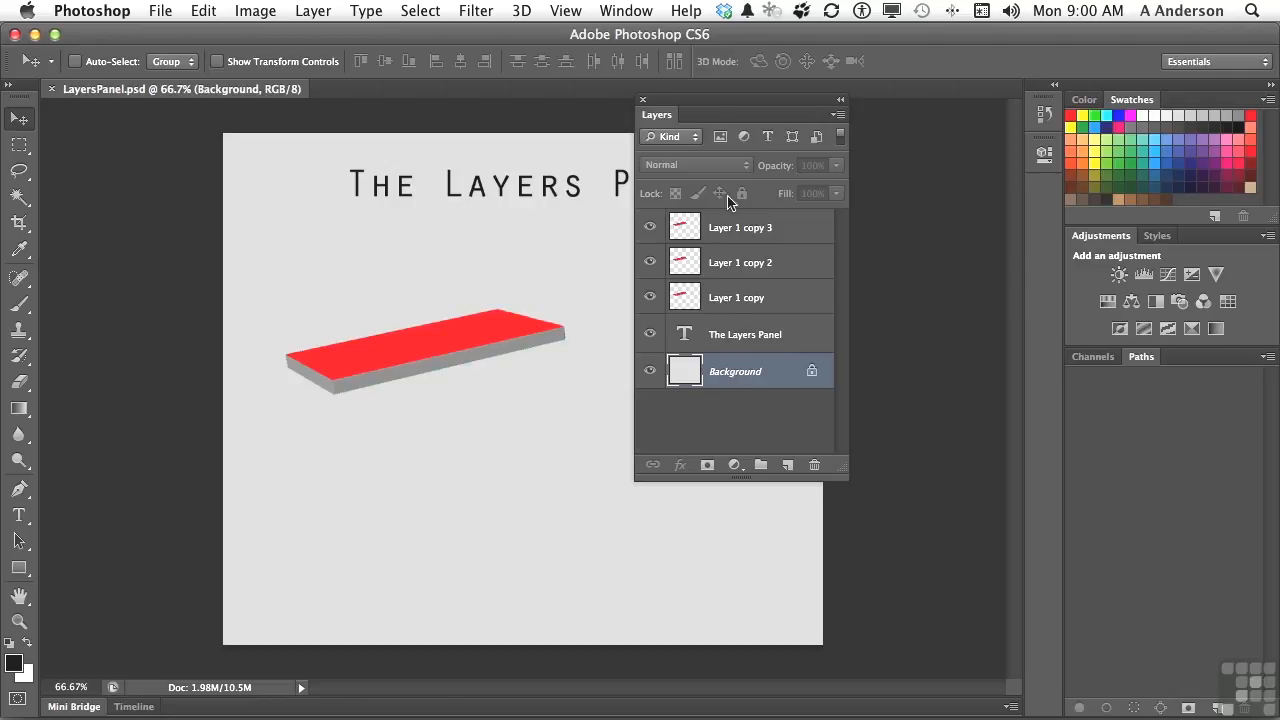
Step: Close and reopen the floating Layers panel, and also collapse it to an icon and expand it again
click(643, 101)
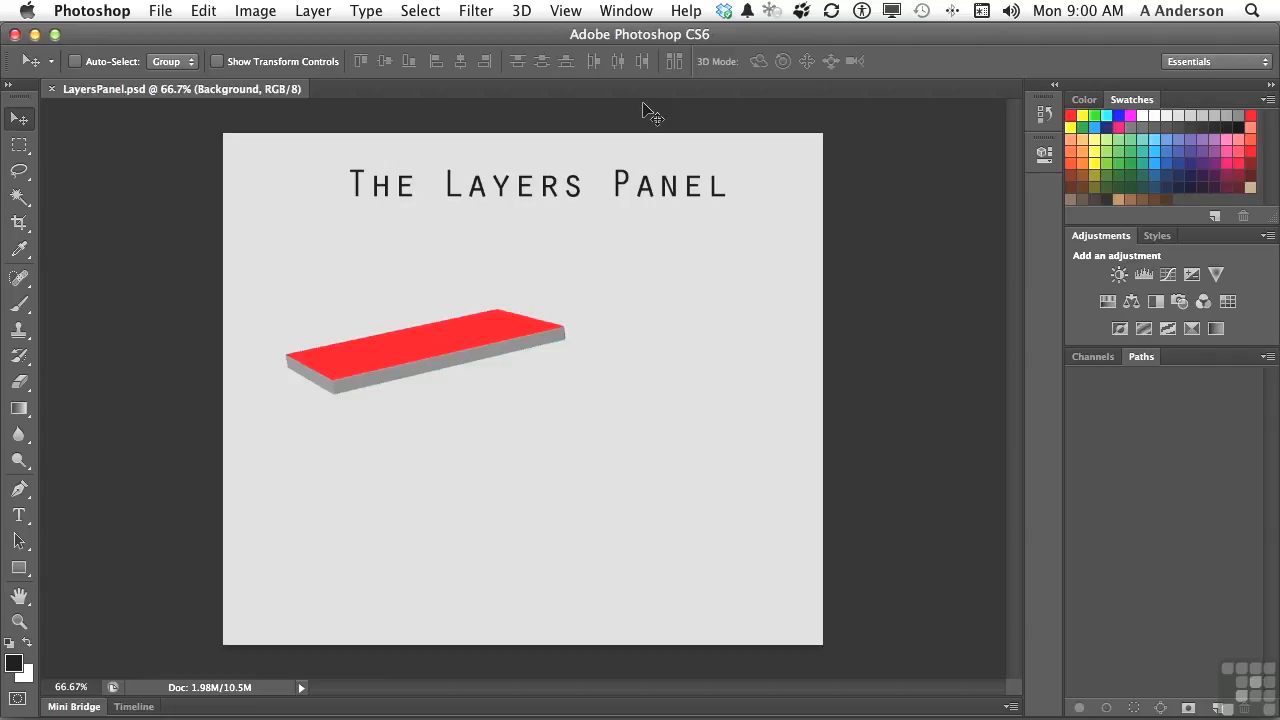
click(634, 8)
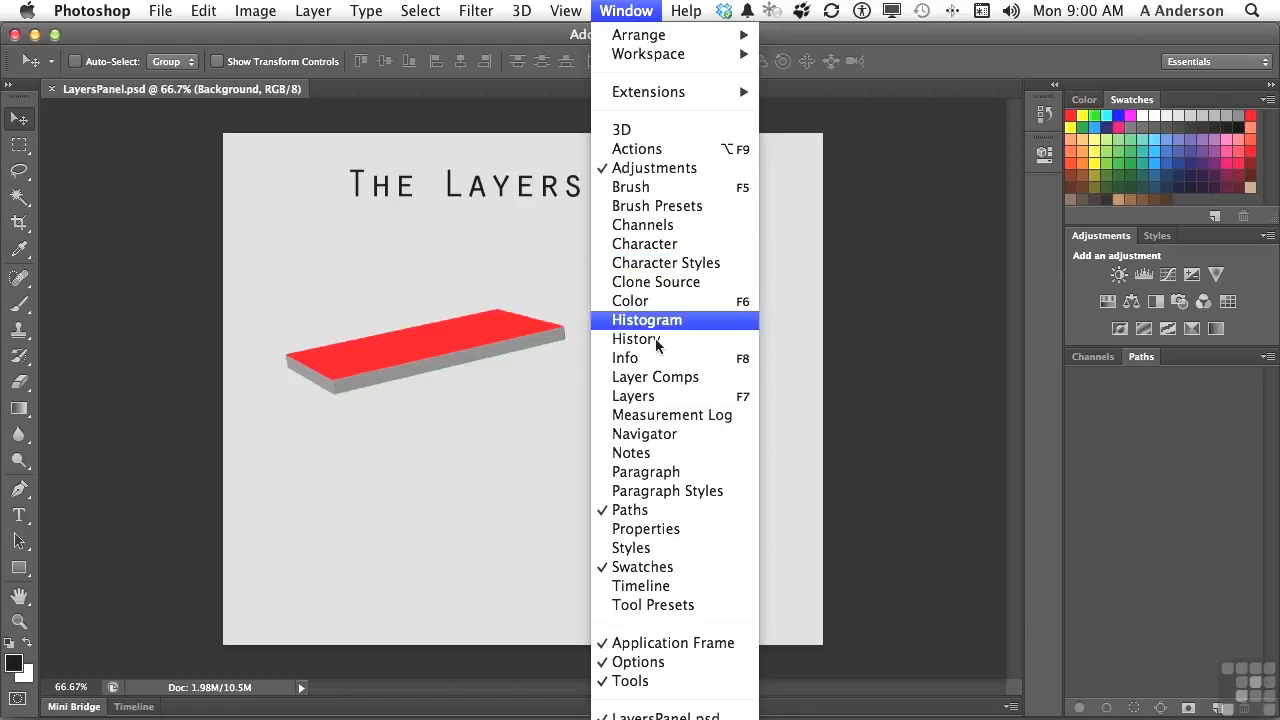
click(657, 403)
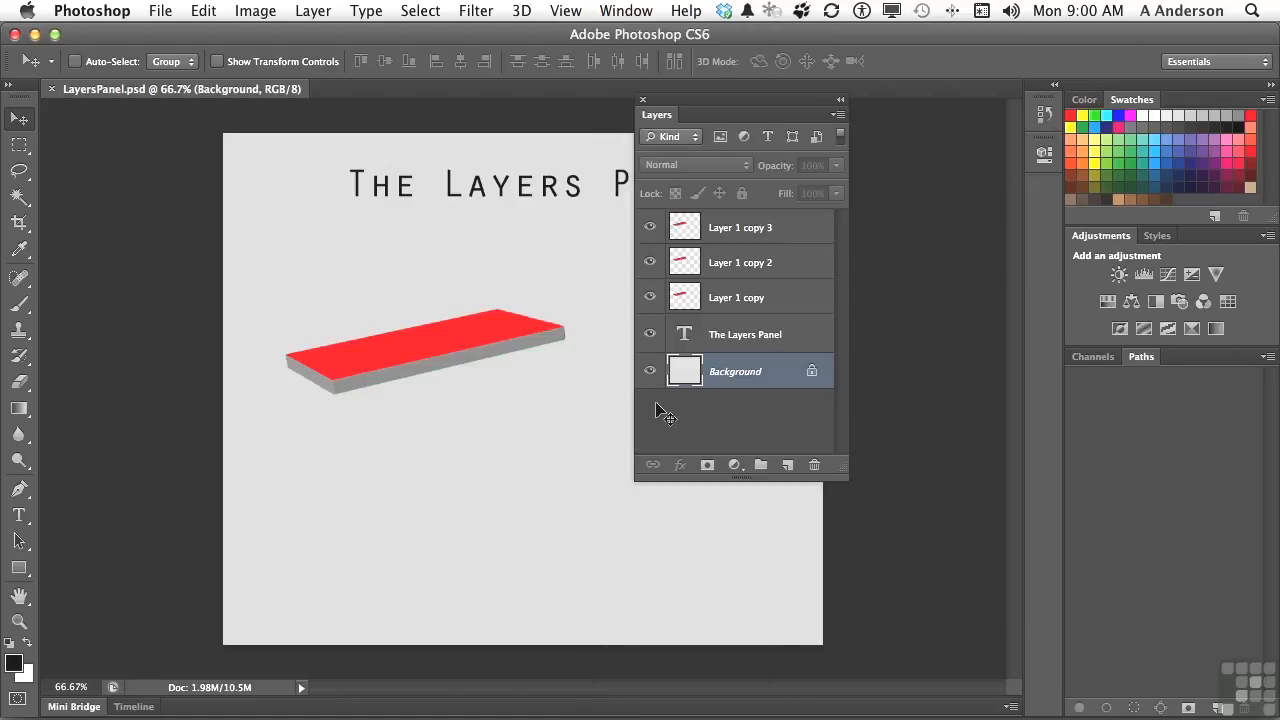
click(841, 103)
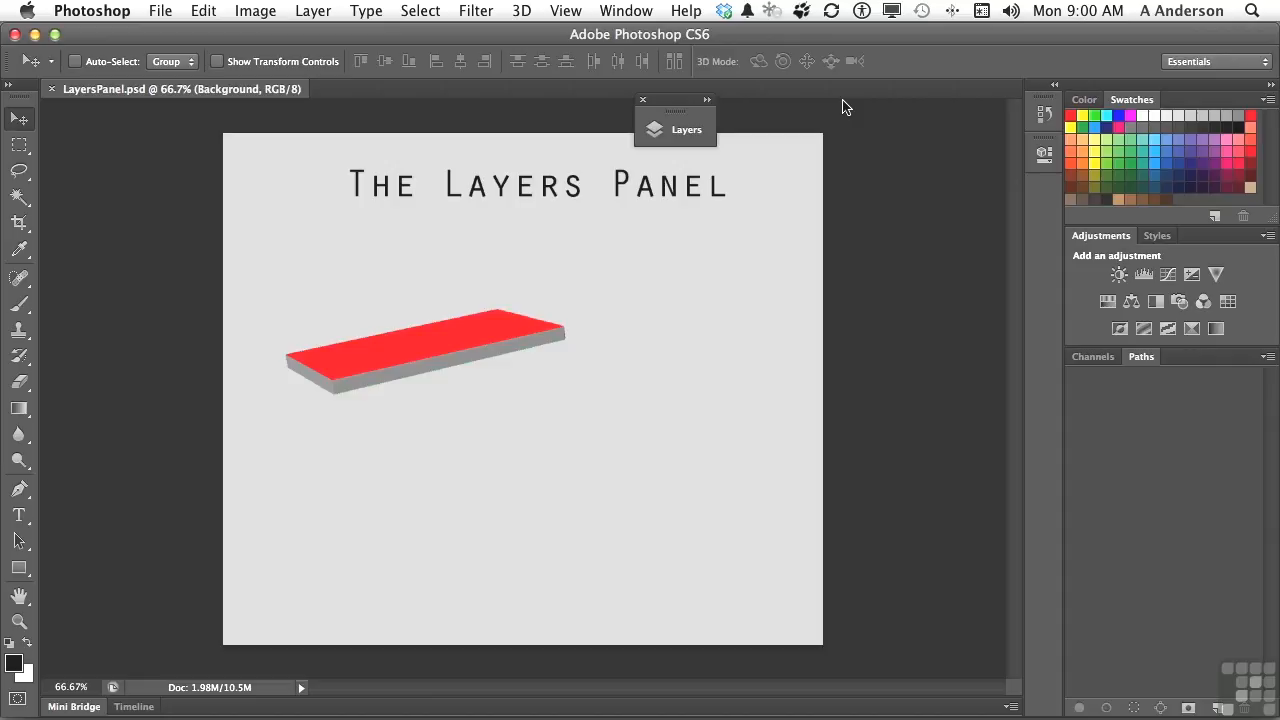
click(707, 100)
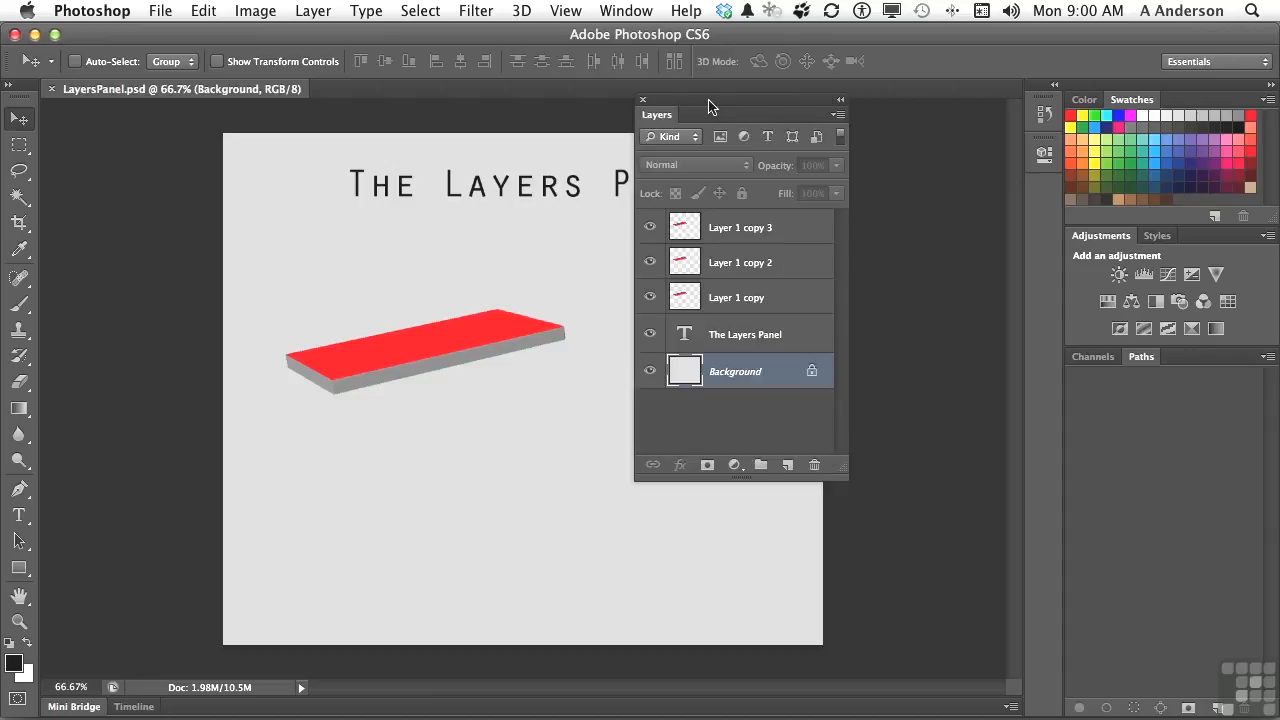
Step: Set the layer thumbnail contents to Layer Bounds, and hide and reshow the Background layer
click(837, 116)
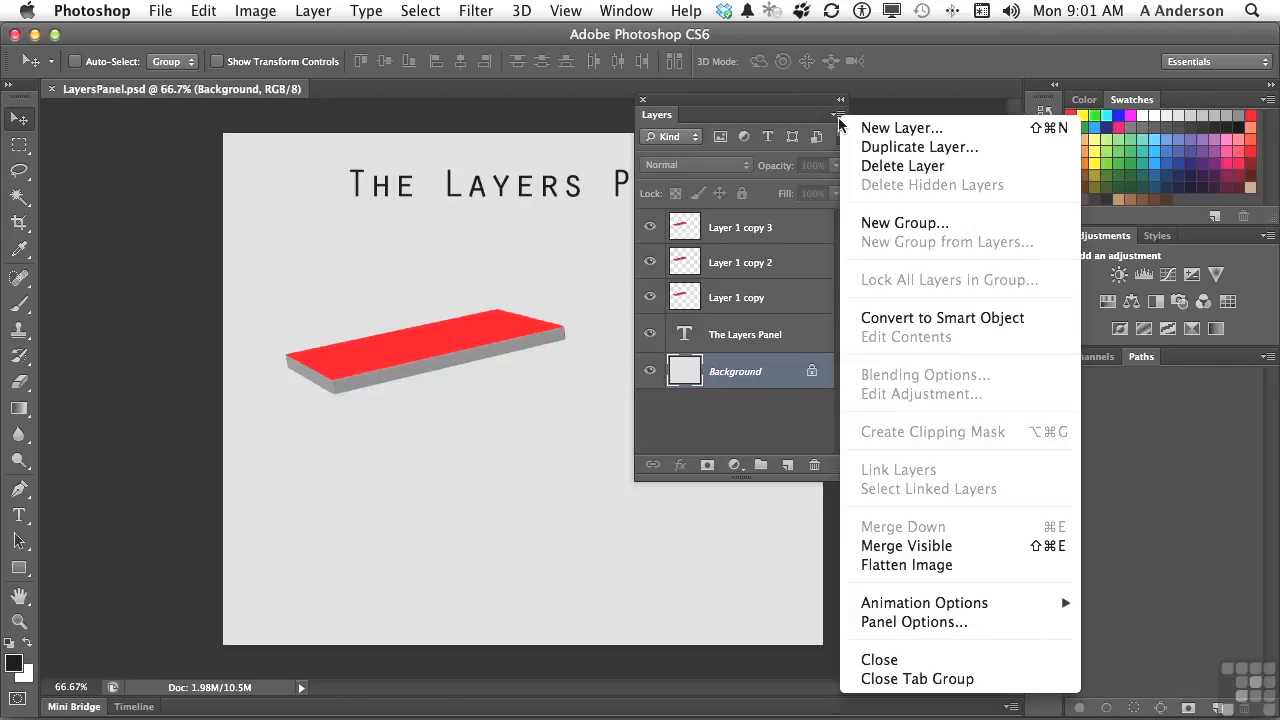
click(934, 632)
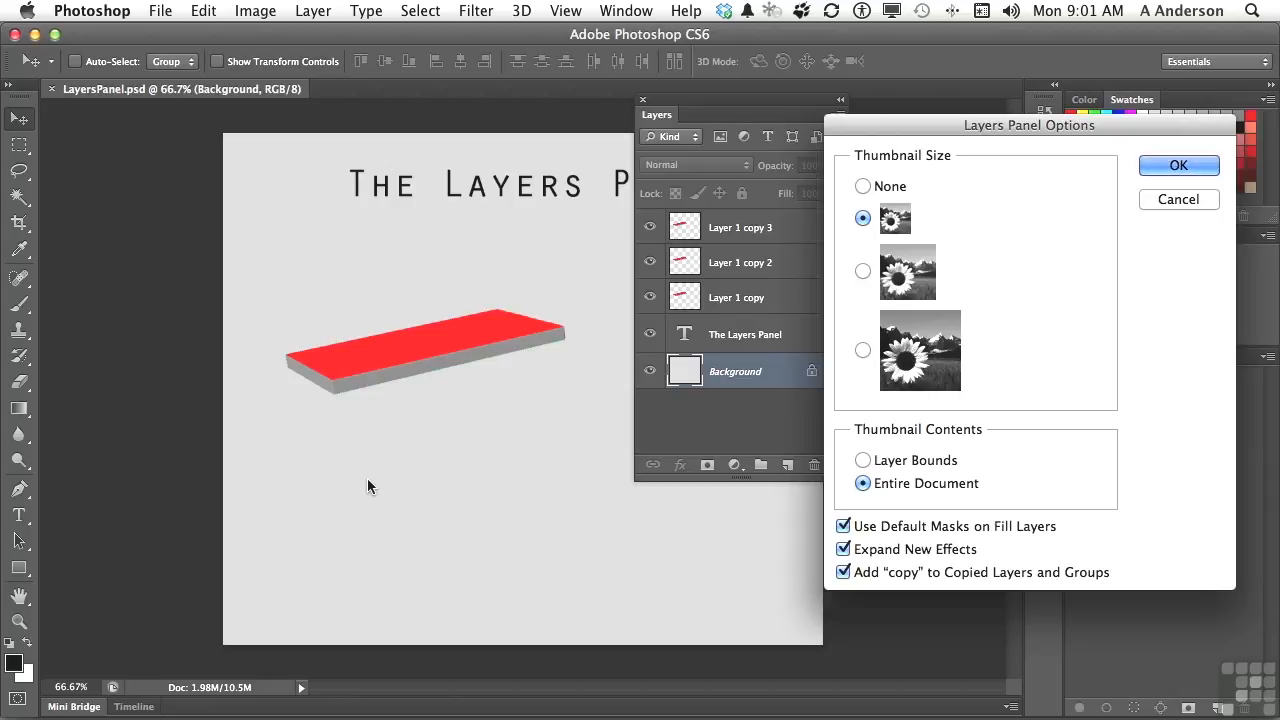
click(862, 460)
click(1155, 163)
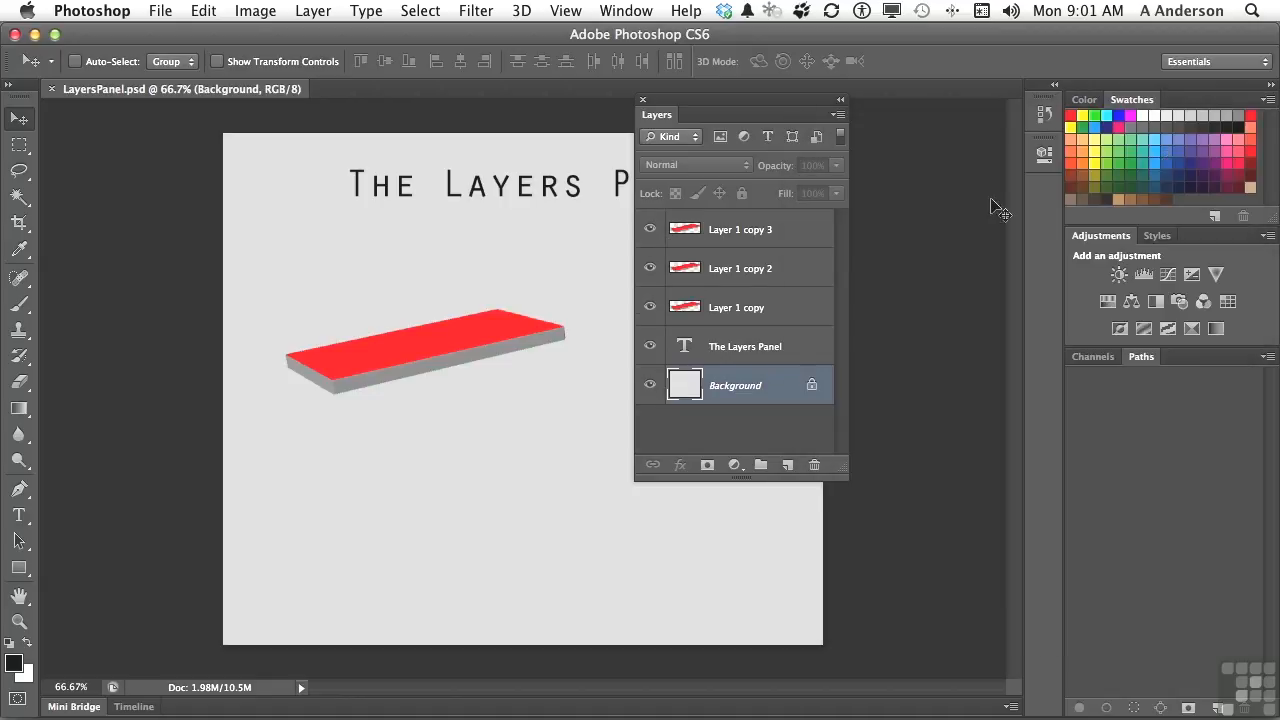
click(649, 386)
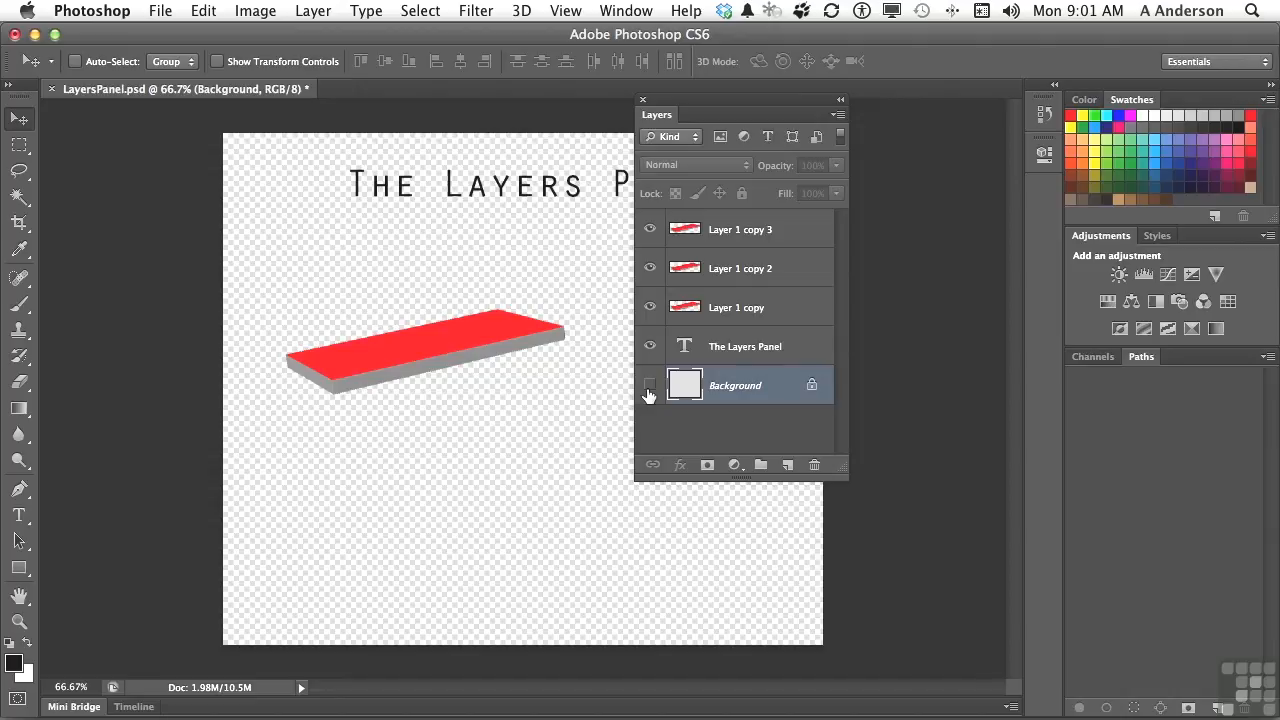
click(649, 387)
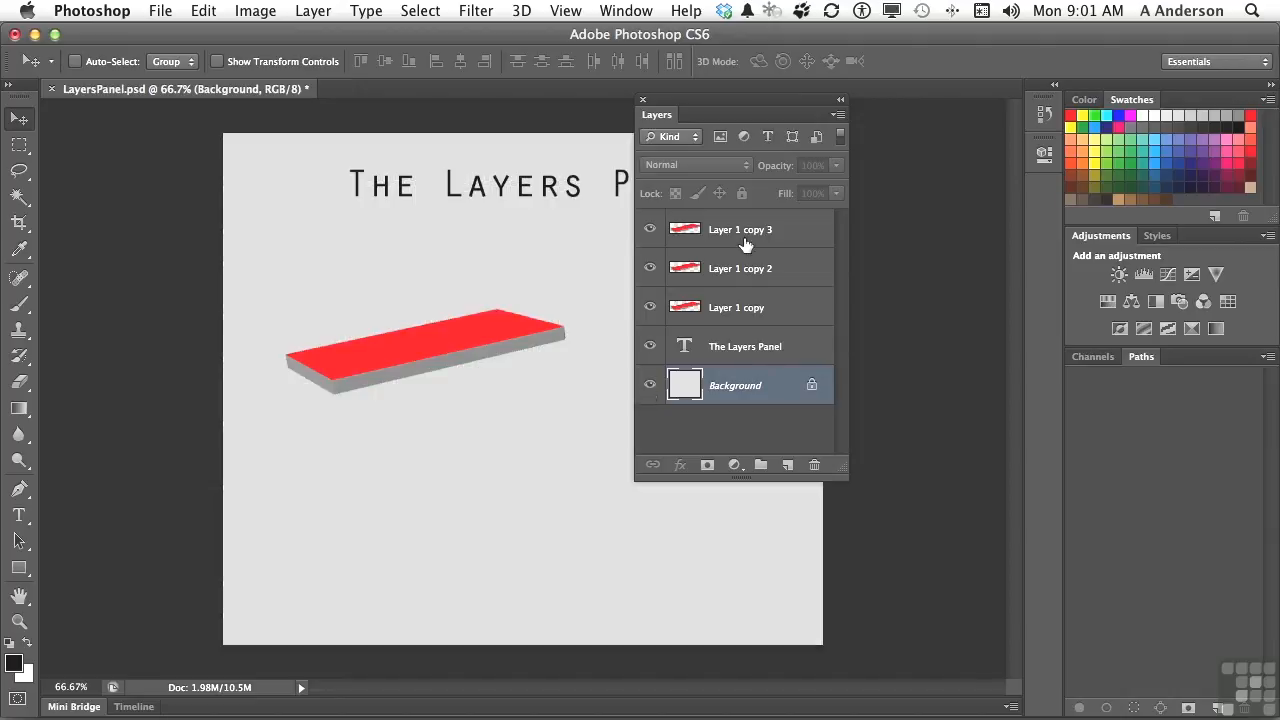
Step: Set the thumbnail contents in the Layers Panel Options to Entire Document
click(840, 115)
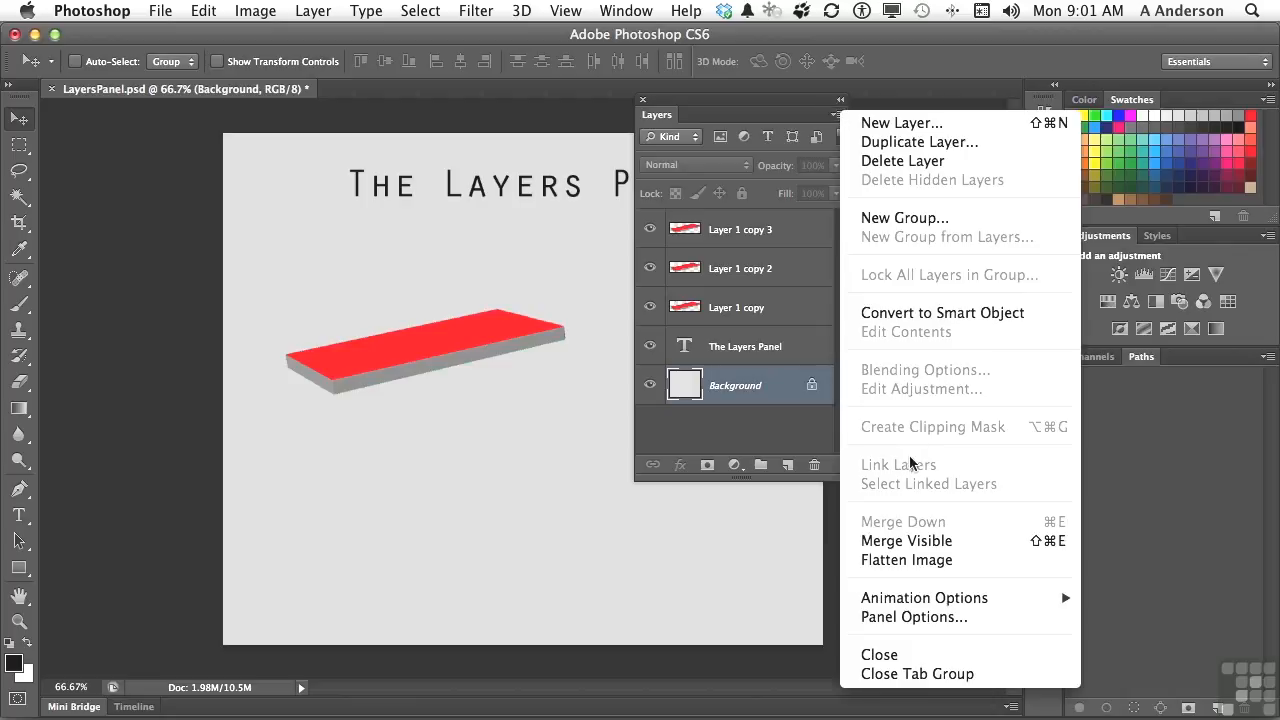
click(928, 616)
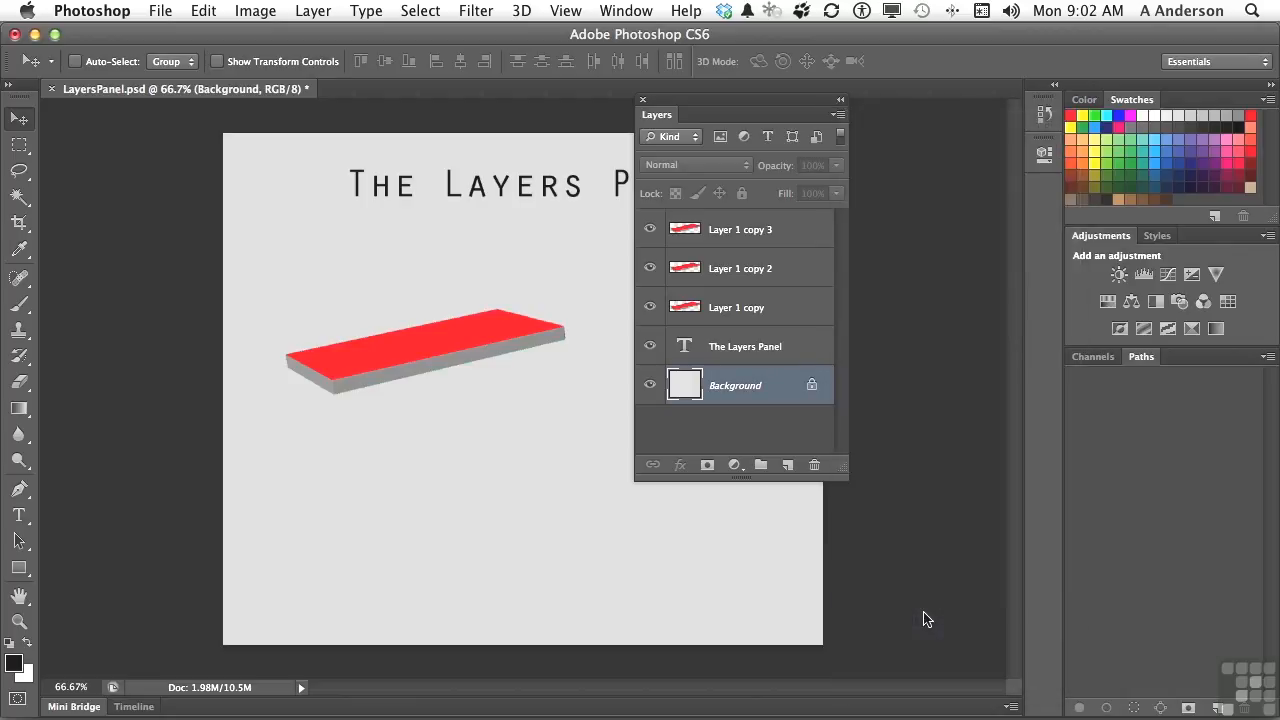
click(863, 484)
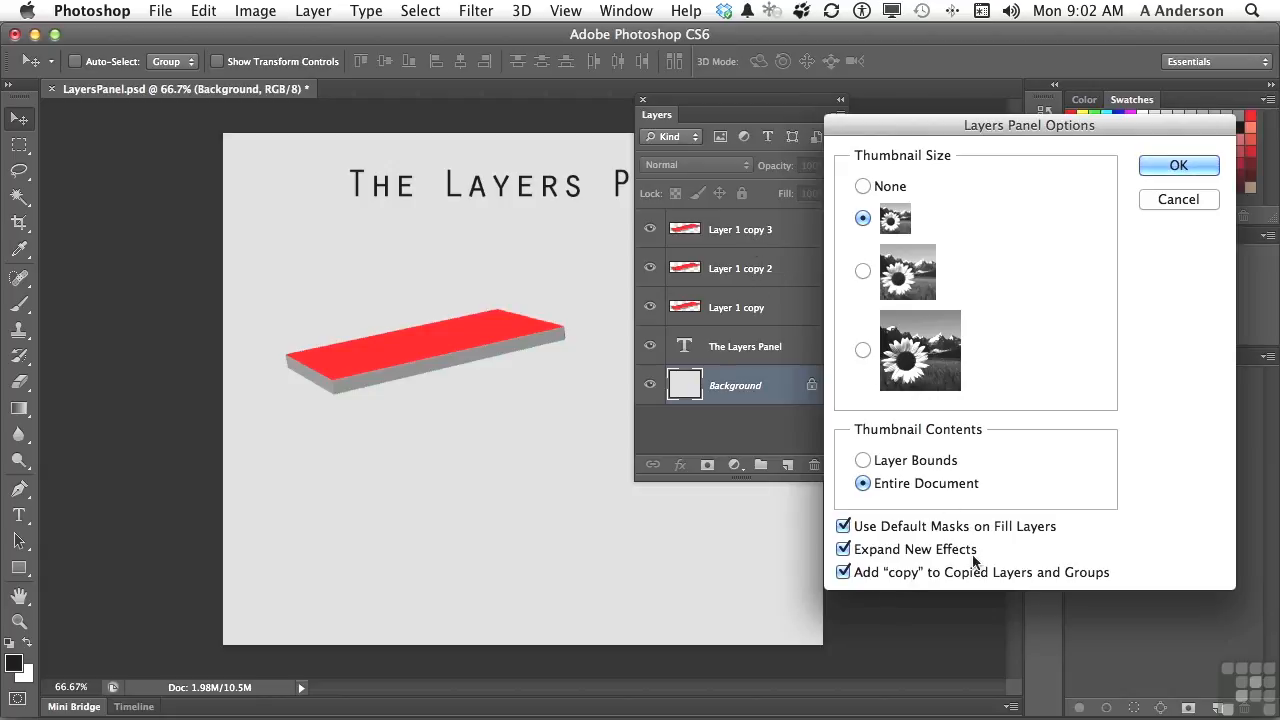
click(1160, 166)
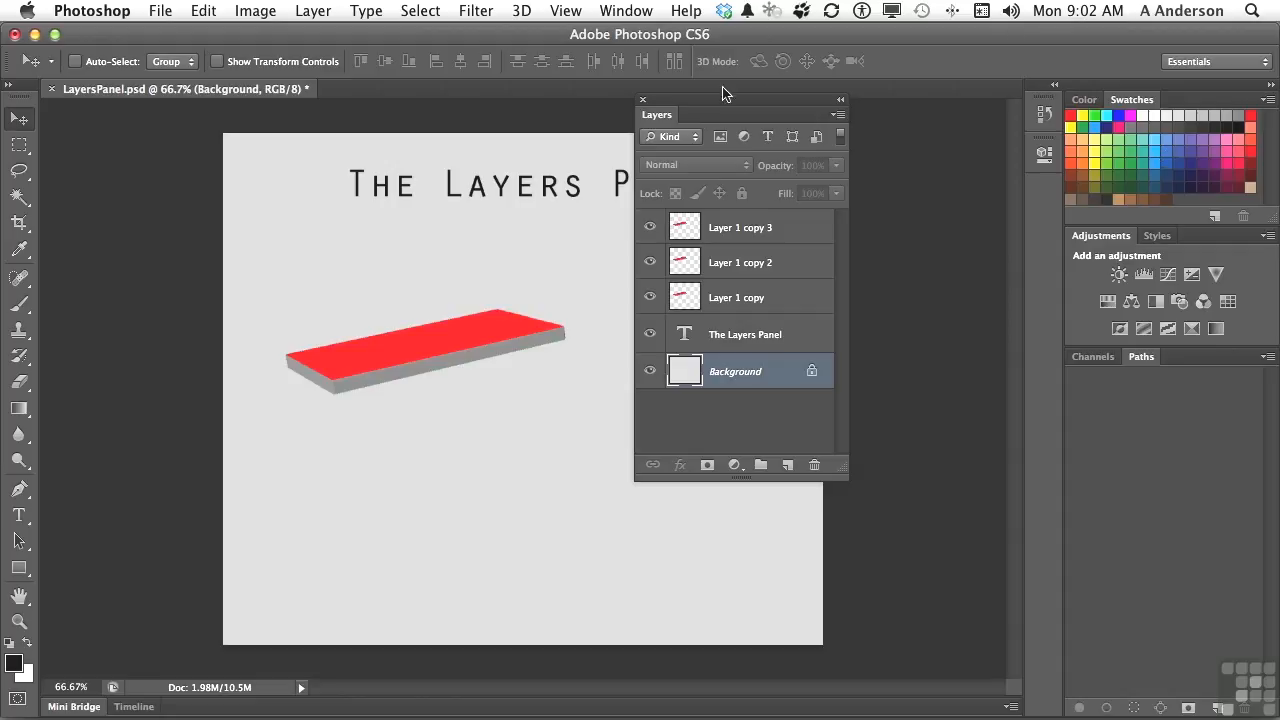
Step: Filter the layer list by the name "b", and switch the filtering off and on again
click(657, 143)
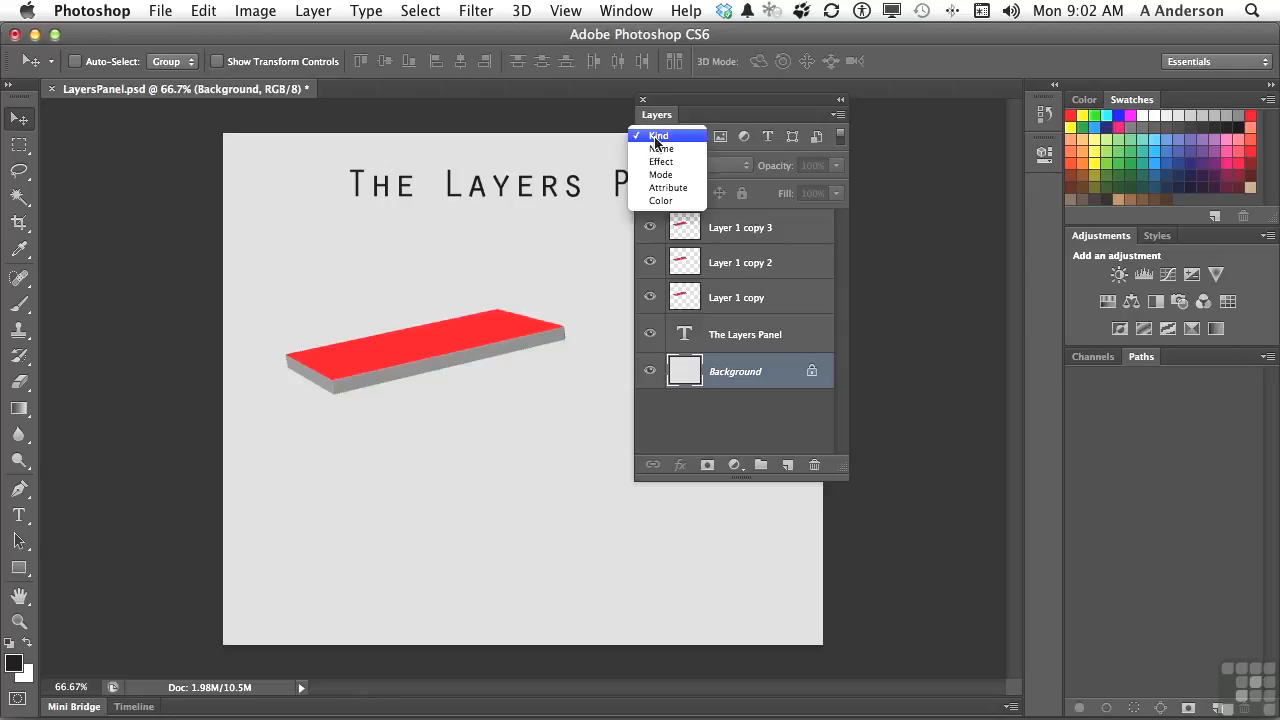
click(657, 150)
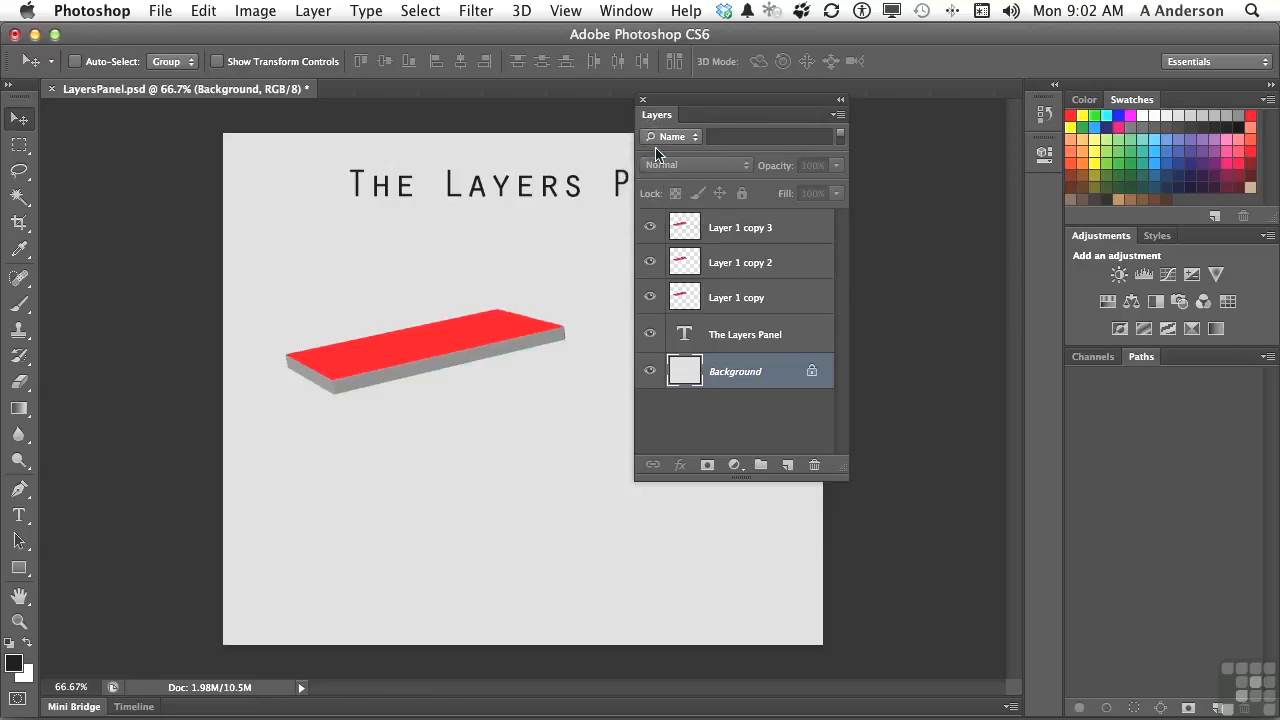
click(720, 137)
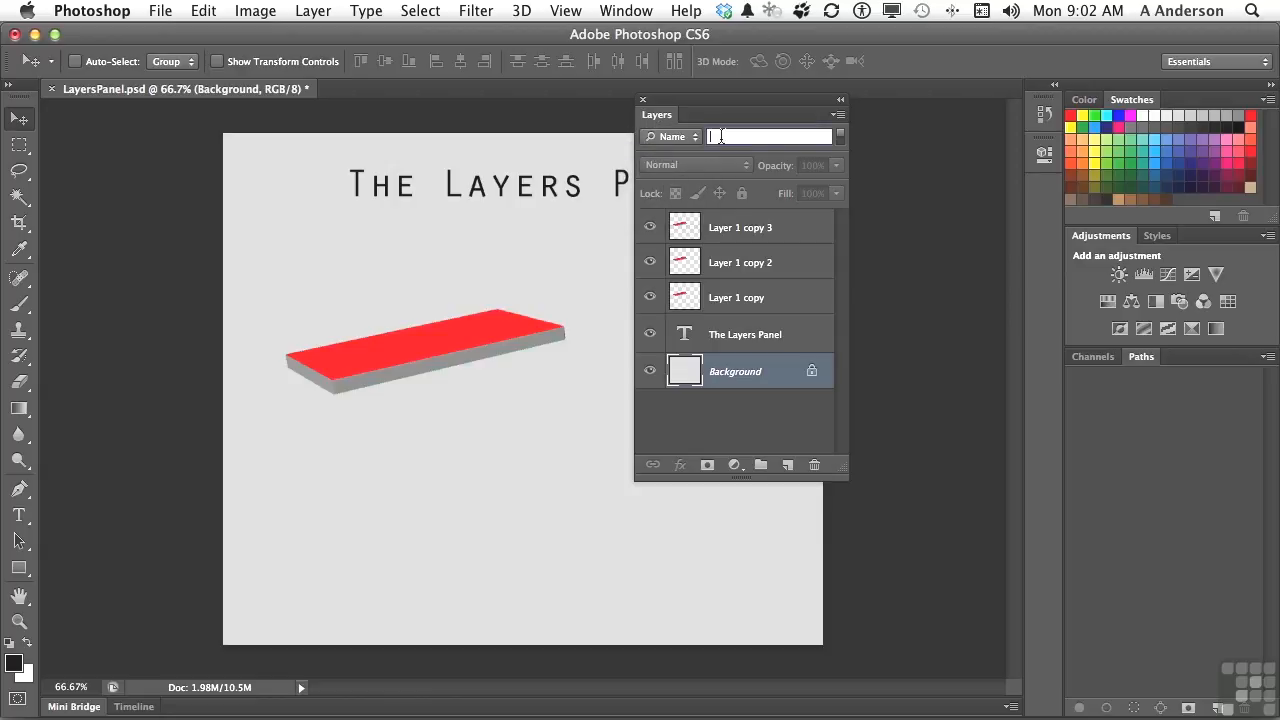
text(b)
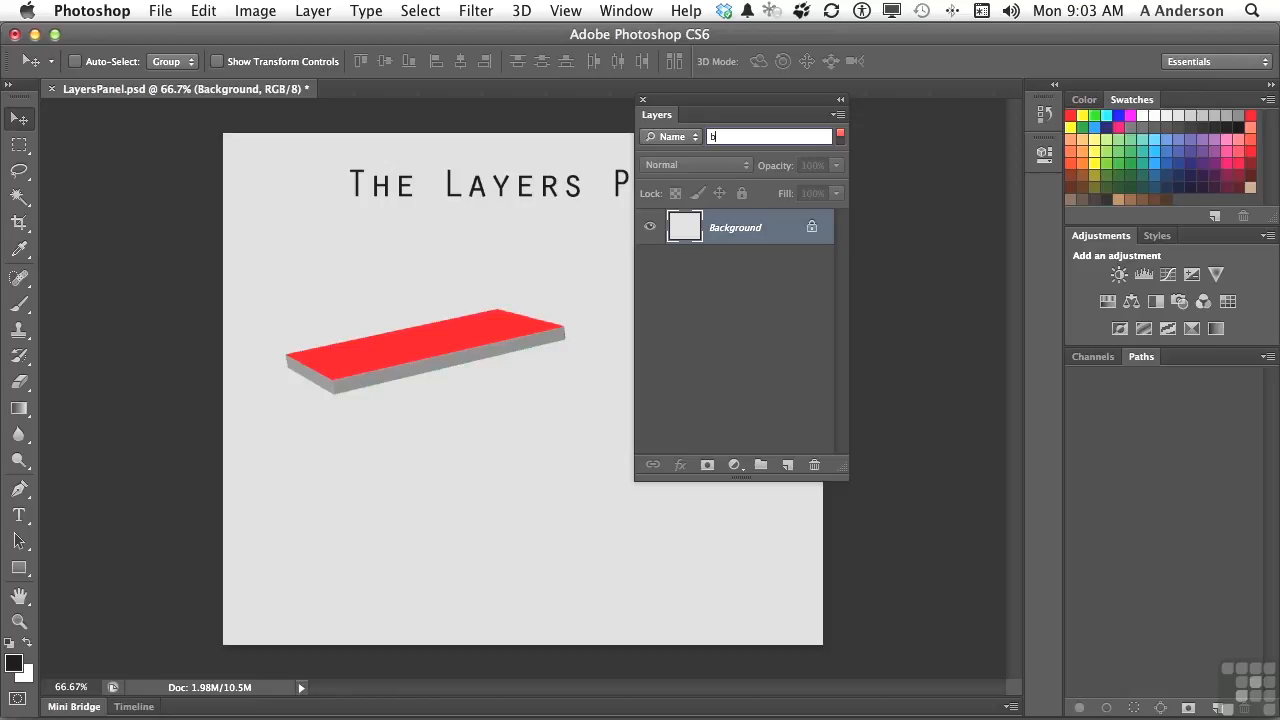
click(840, 138)
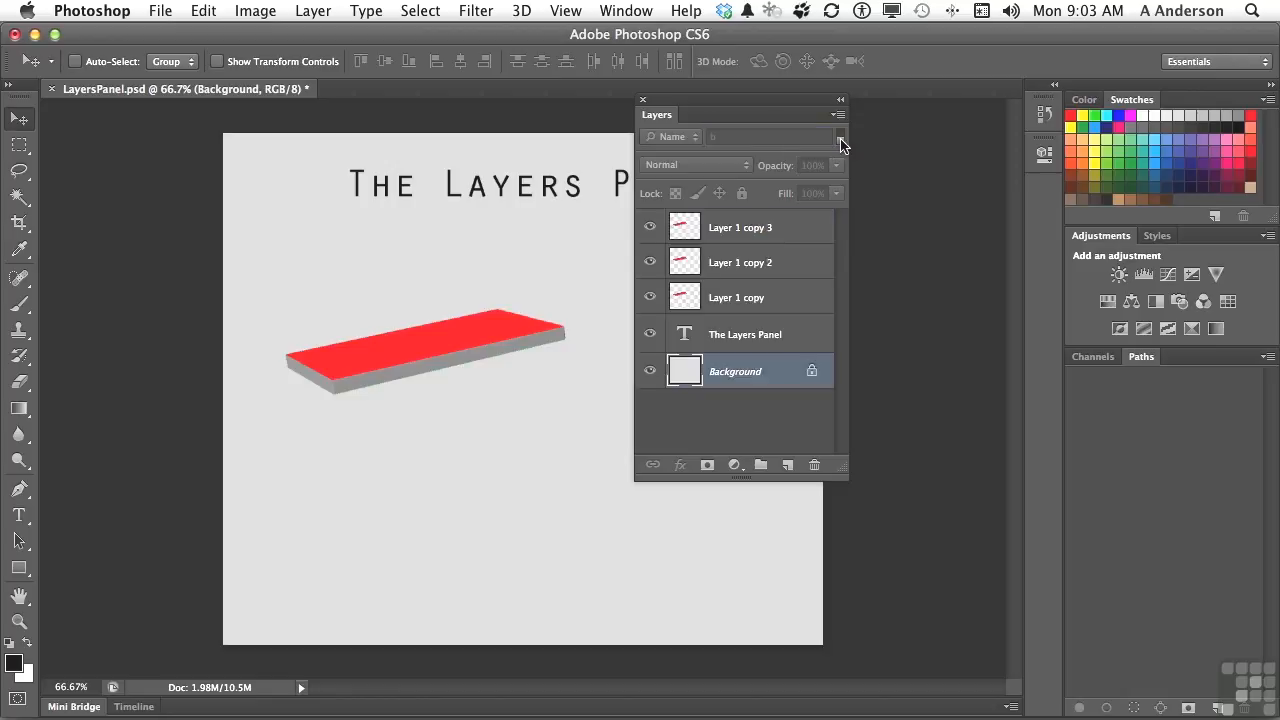
click(840, 138)
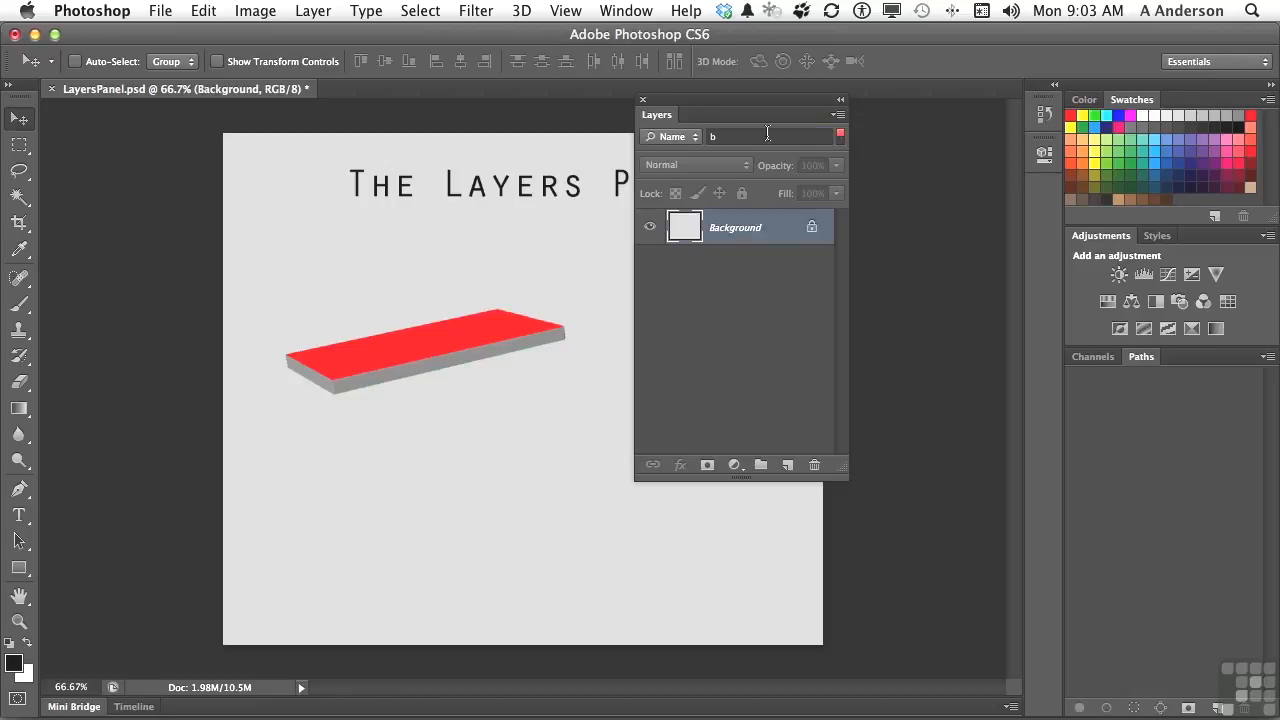
Step: Change the layer filter to Kind, and toggle the adjustment layer and type layer filters on and off
click(670, 137)
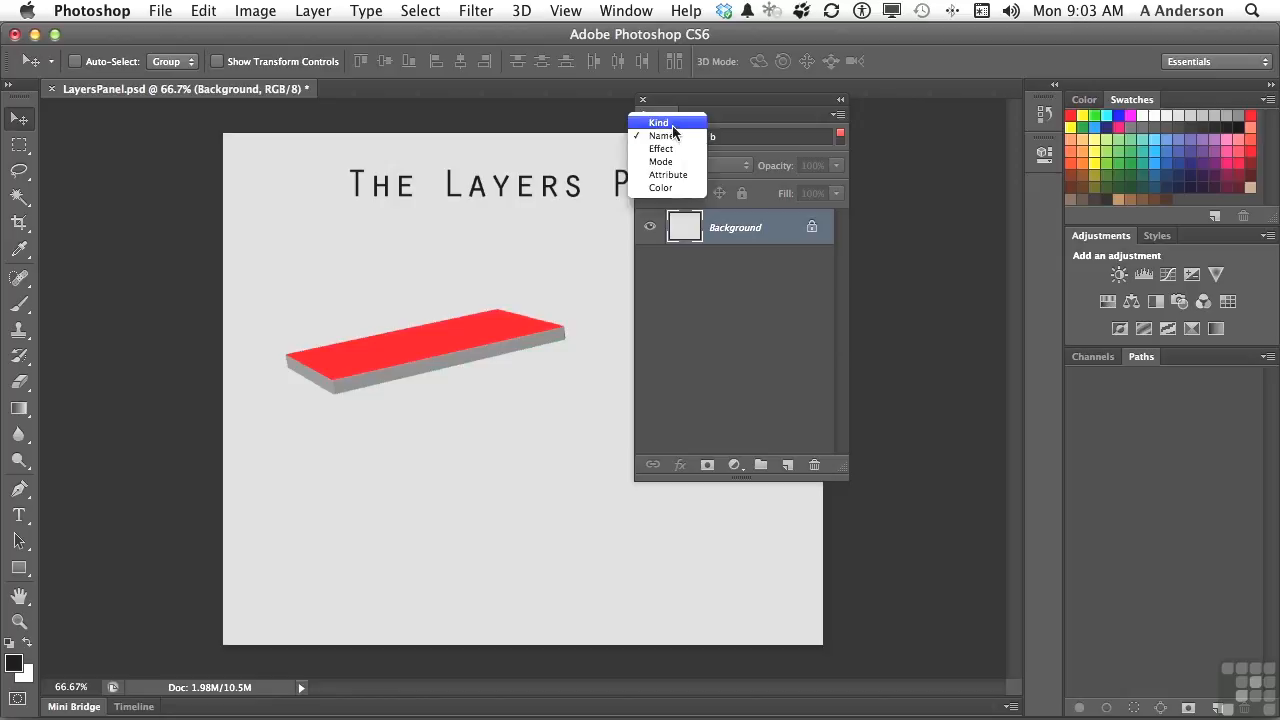
click(672, 124)
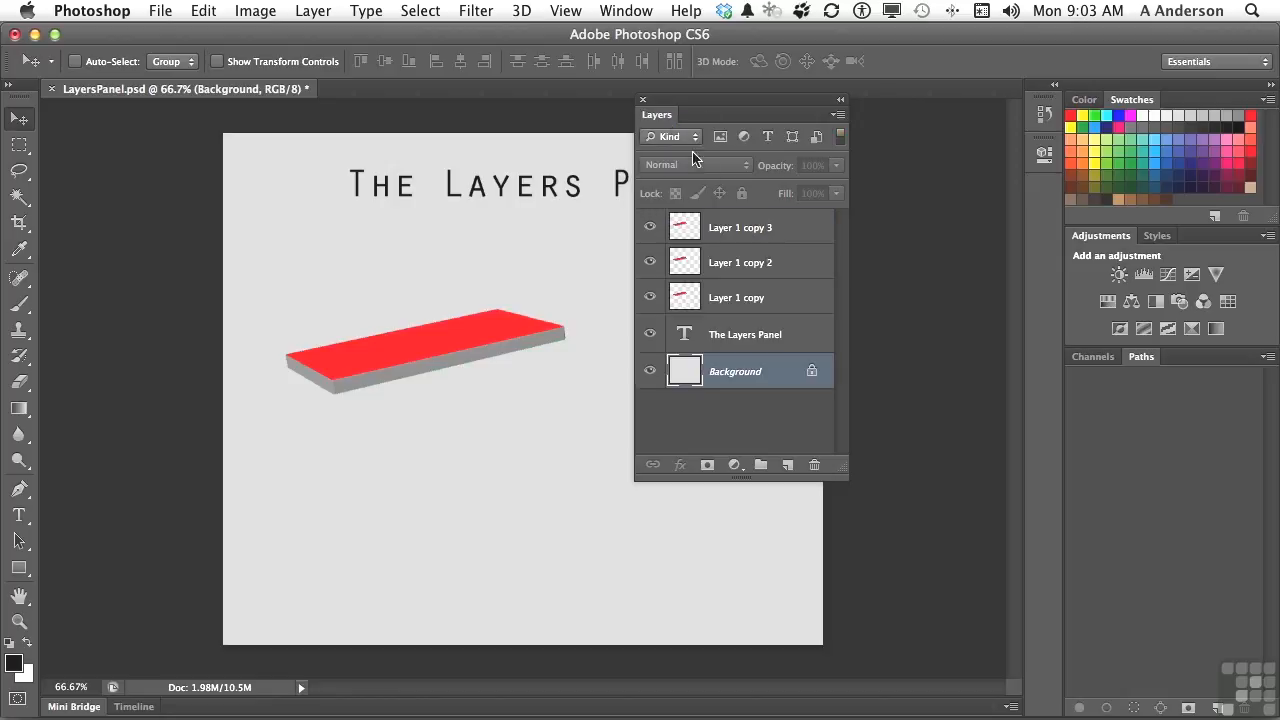
click(744, 138)
click(744, 138)
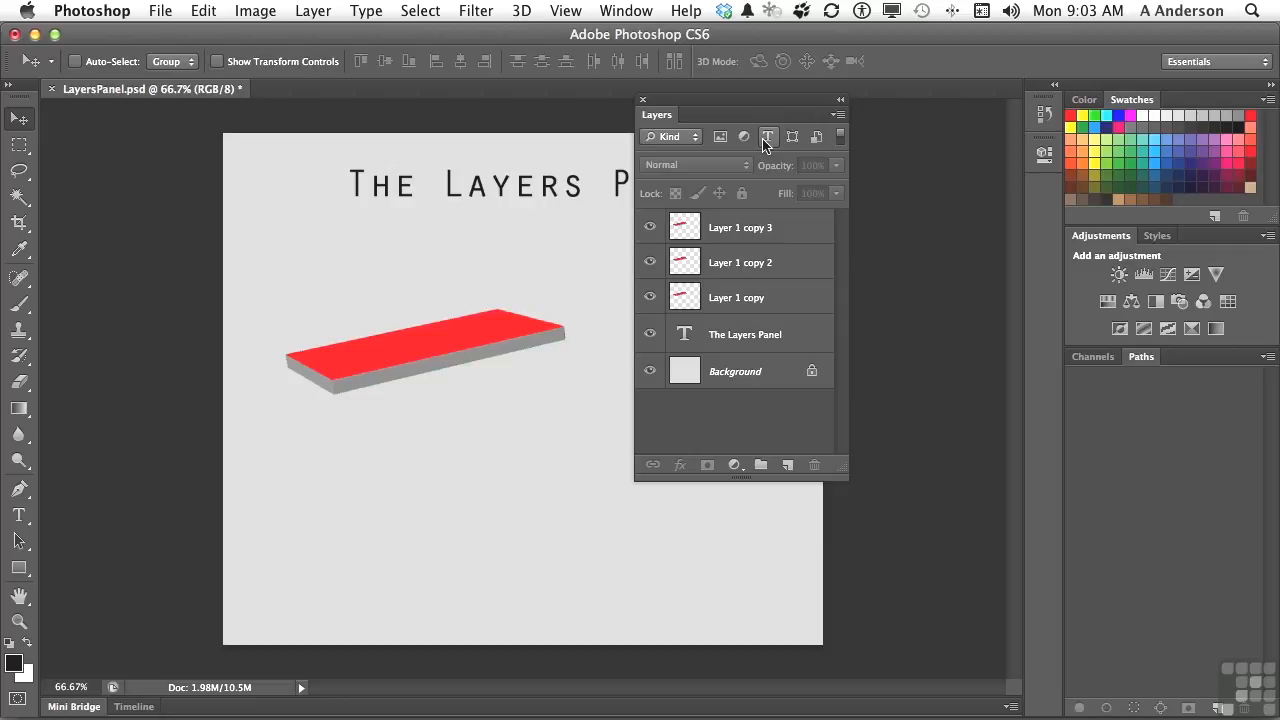
click(766, 140)
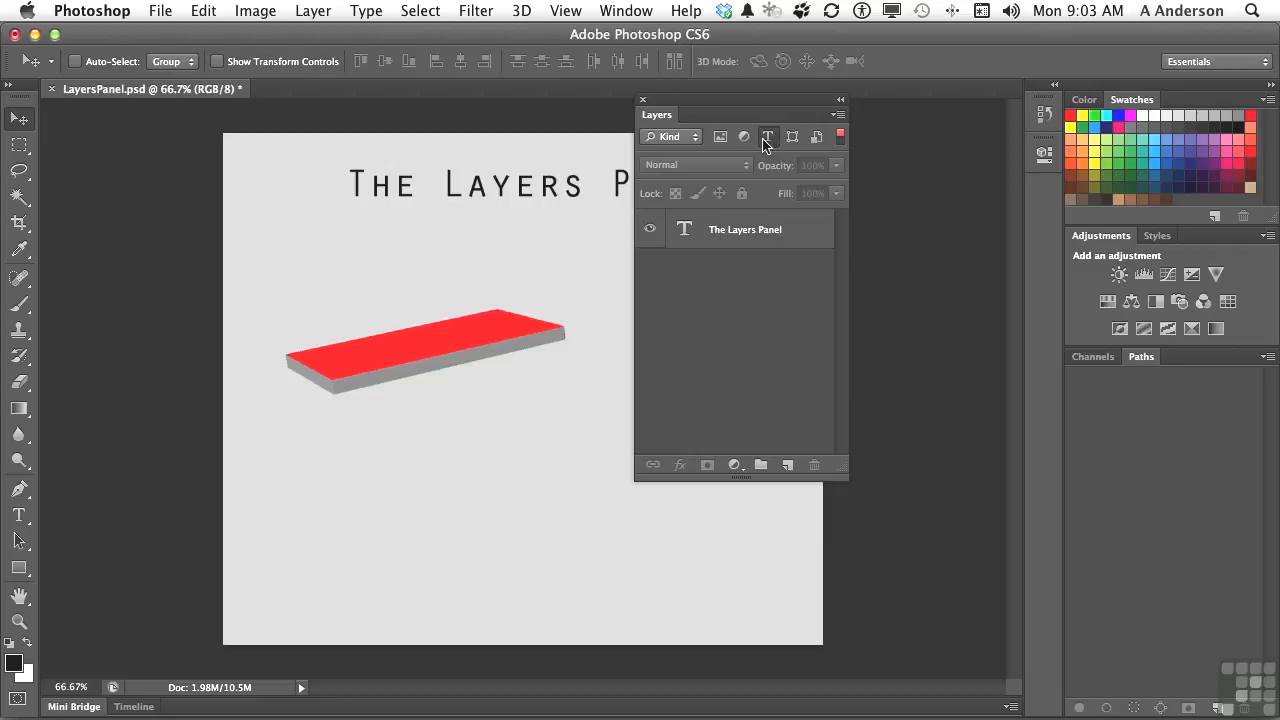
click(766, 140)
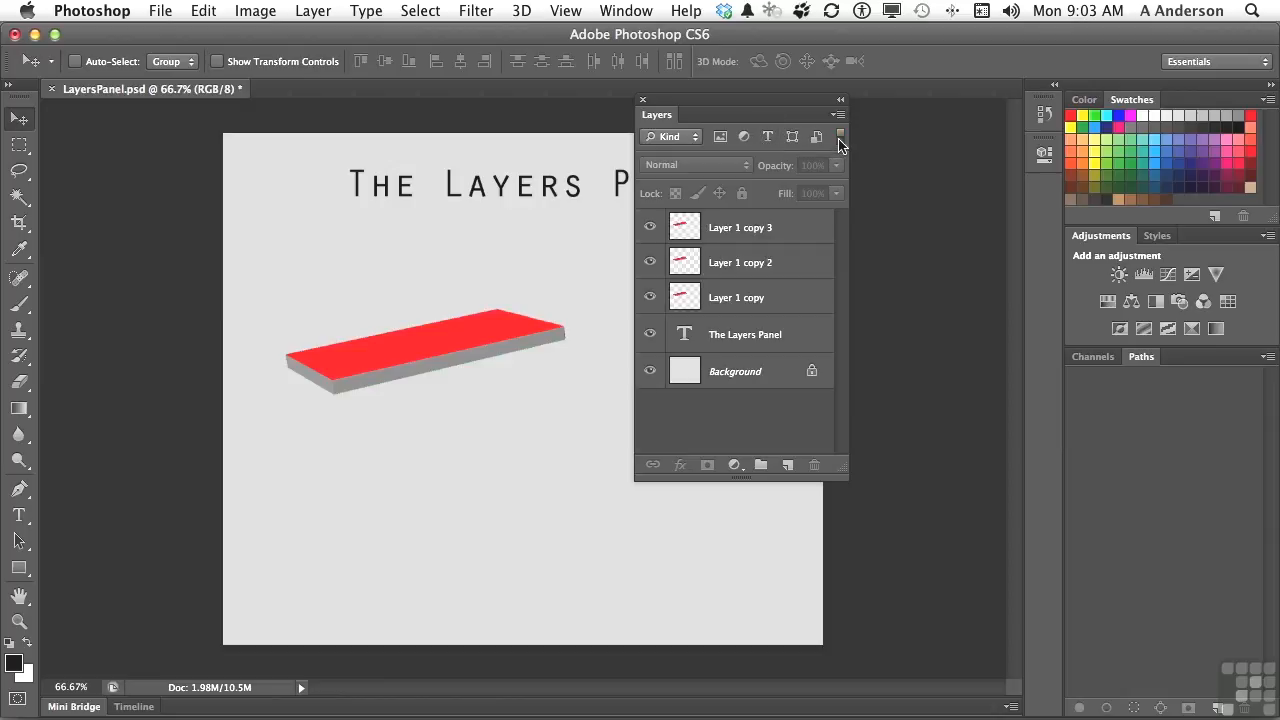
Step: Separate the stacked red slabs by moving Layer 1 copy 3 straight up and Layer 1 copy straight down
click(771, 236)
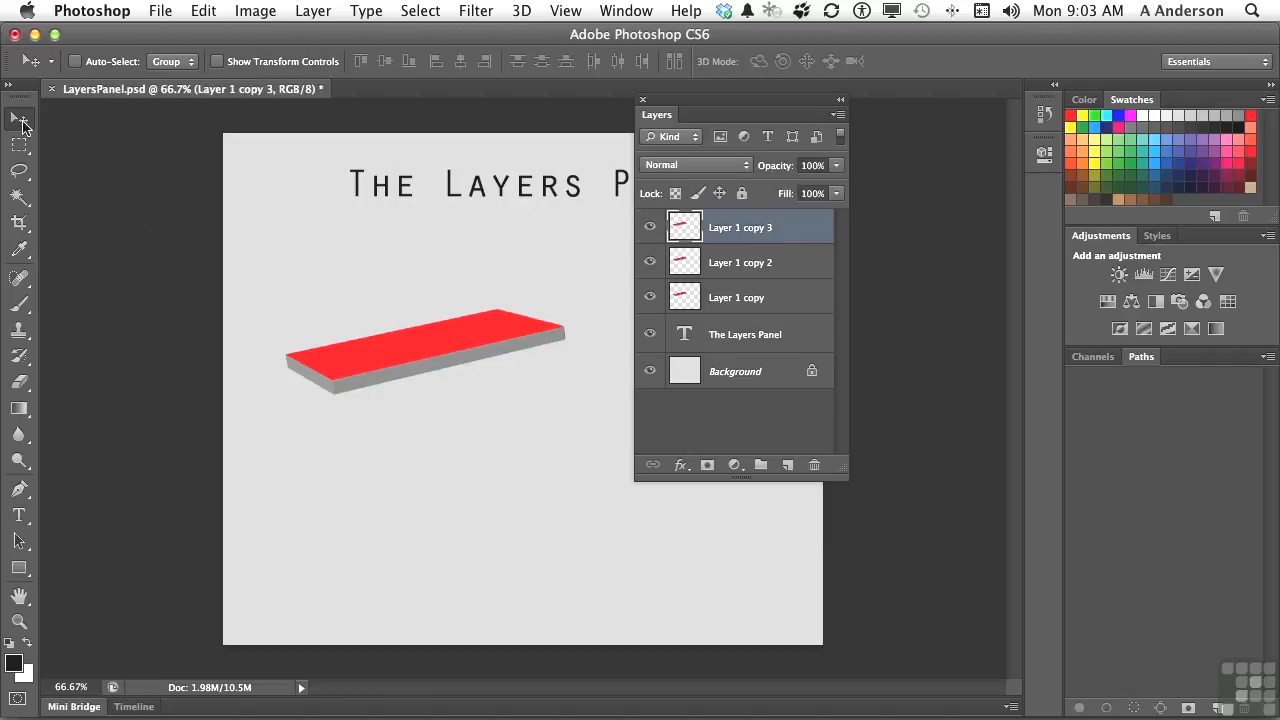
drag(407, 340, 408, 284)
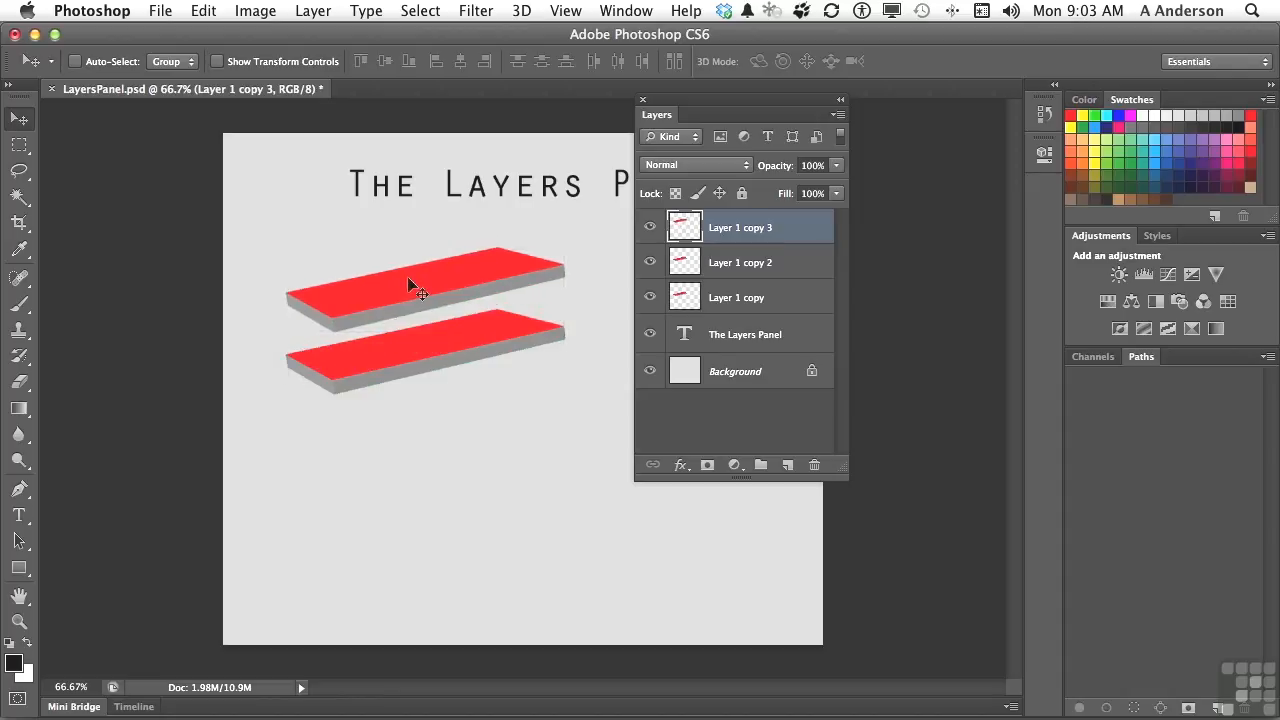
click(759, 303)
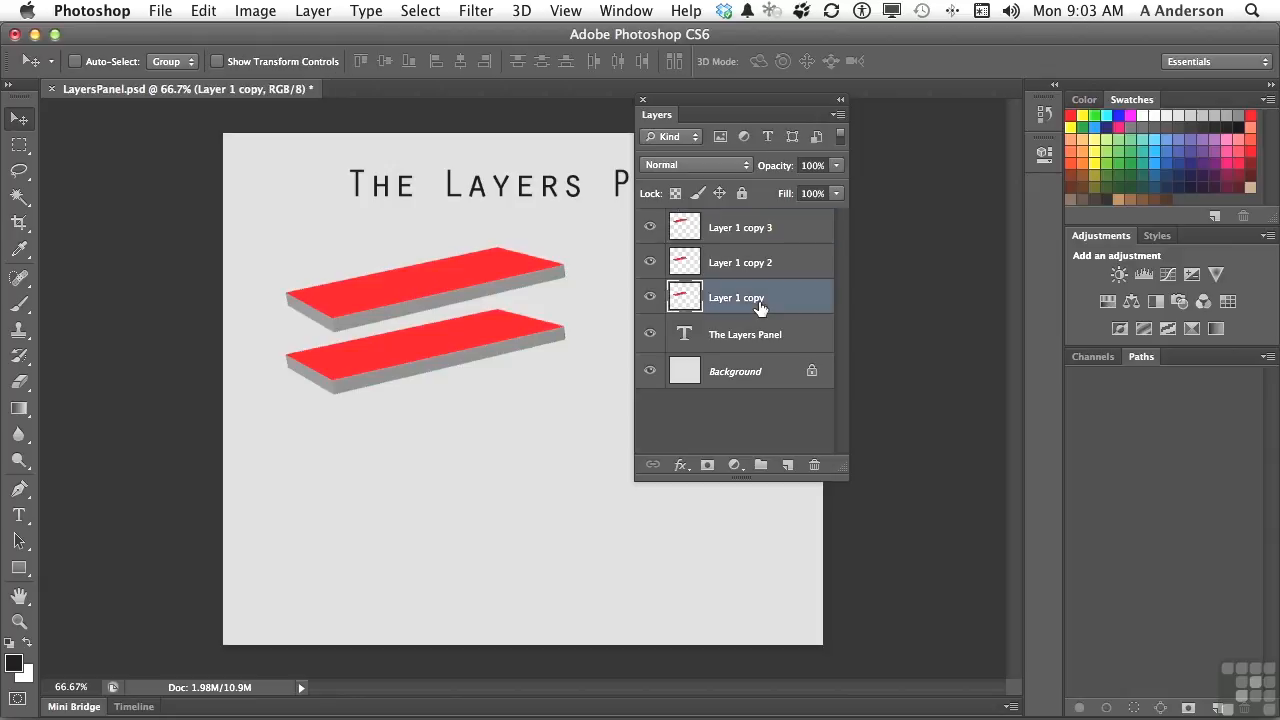
drag(449, 363, 448, 411)
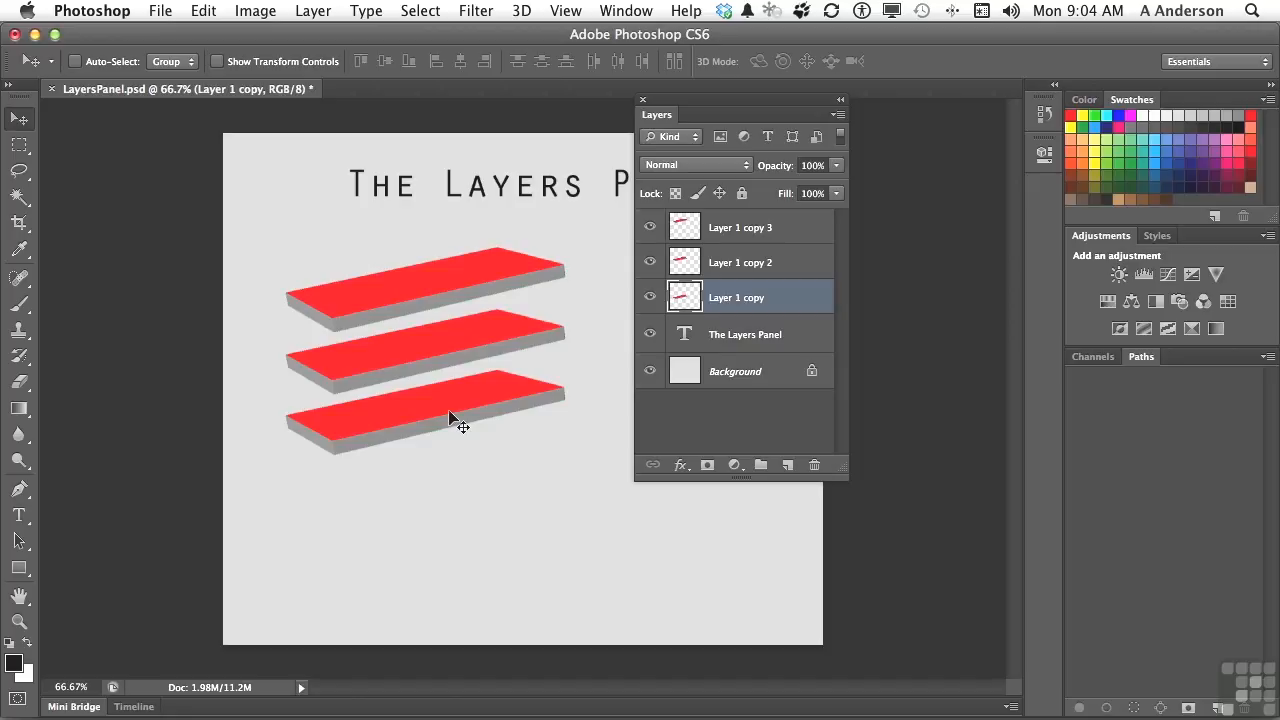
Step: Review the blend modes for Layer 1 copy and try varying its opacity with the slider, returning it to 100%
click(745, 165)
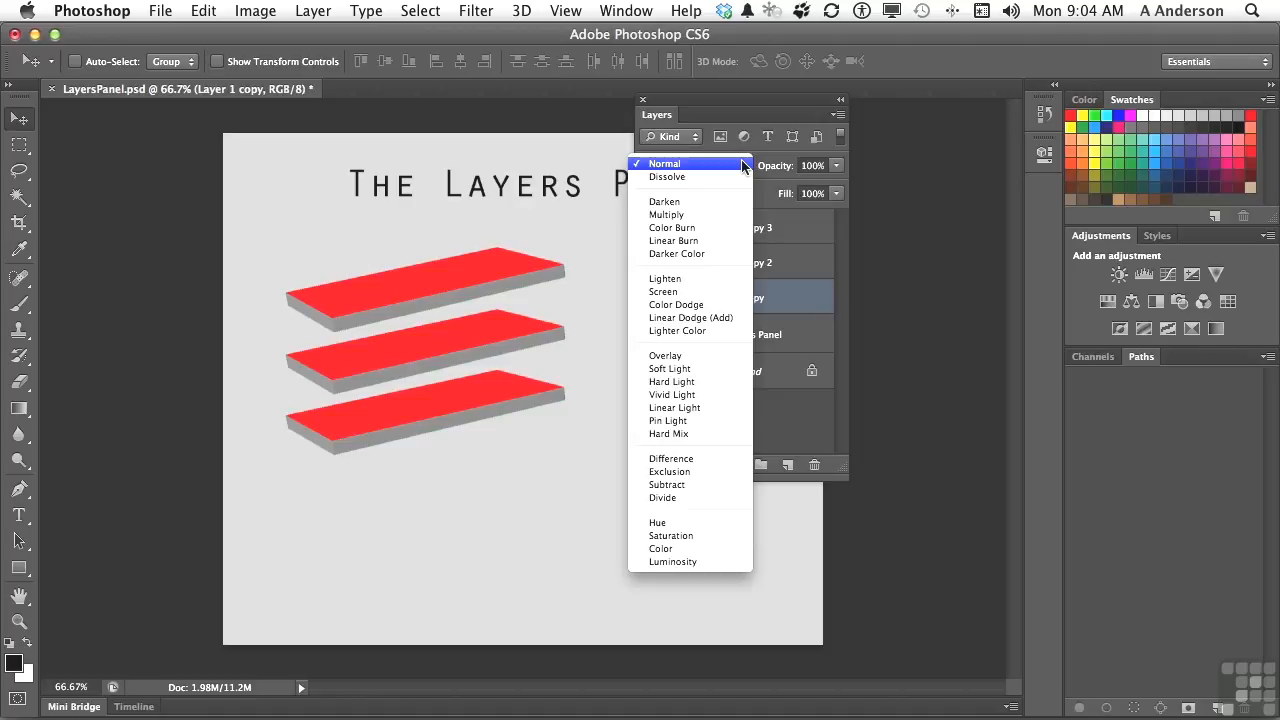
click(744, 166)
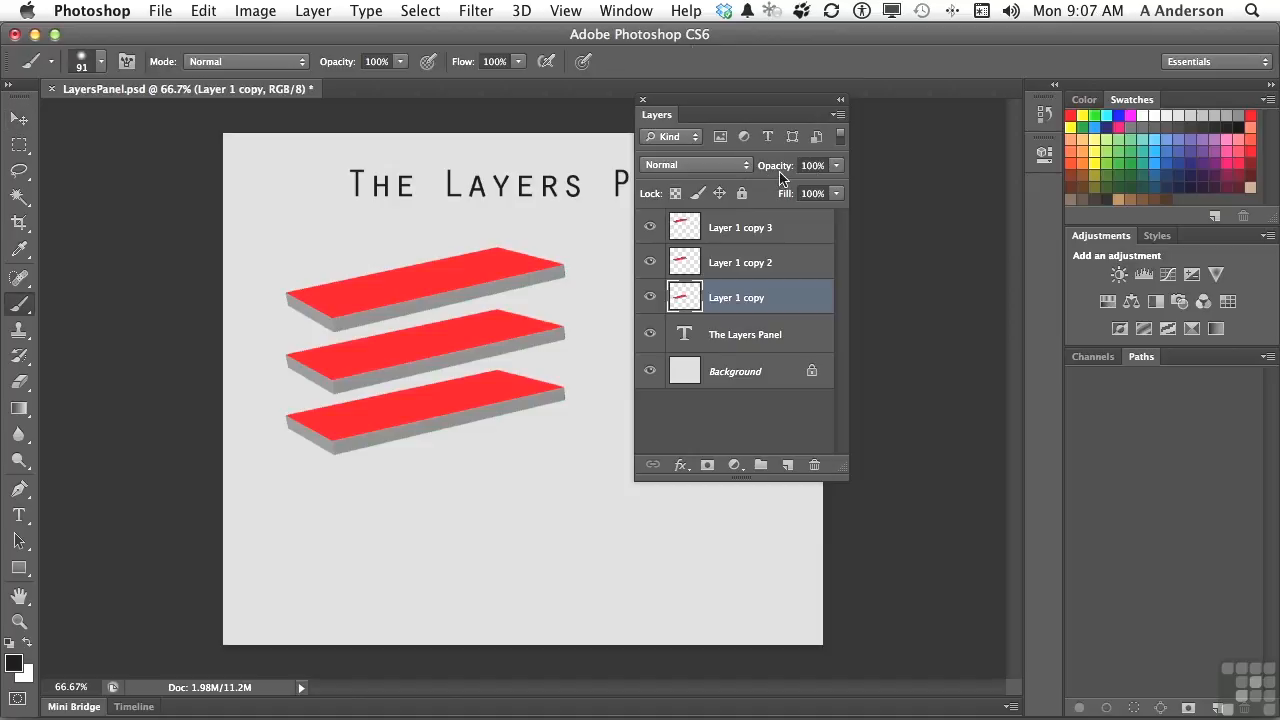
click(837, 168)
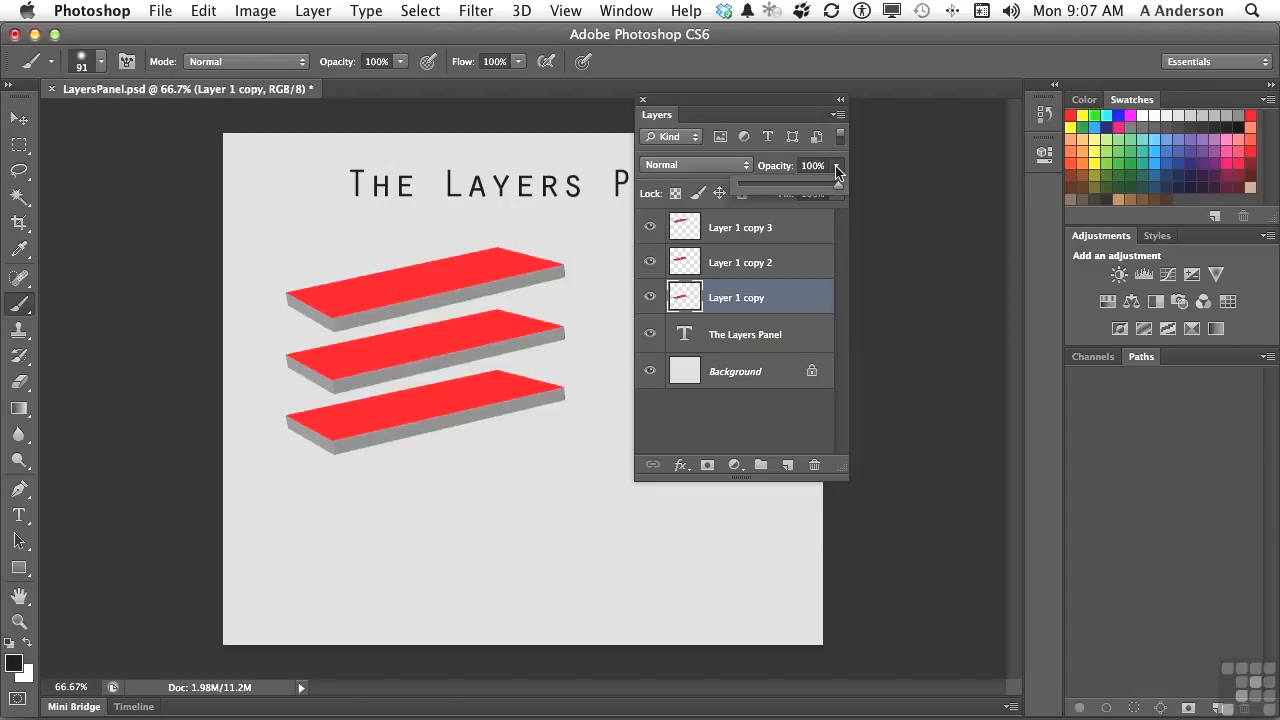
mouse_move(838, 186)
mouse_down()
mouse_move(777, 190)
mouse_move(843, 192)
mouse_up()
Step: Lower Layer 1 copy's opacity in small increments to 88%, and restore it to 100%
click(816, 165)
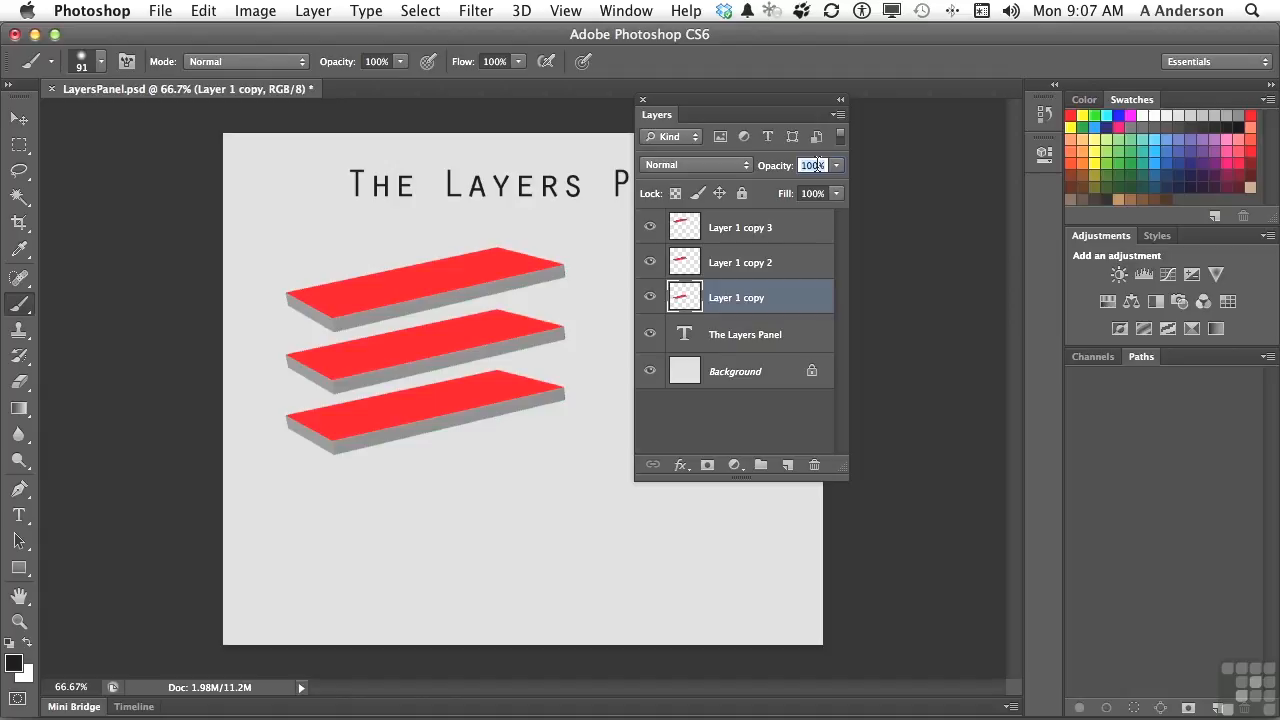
key(Down)
key(Down)
key(Down)
key(Down)
key(Down)
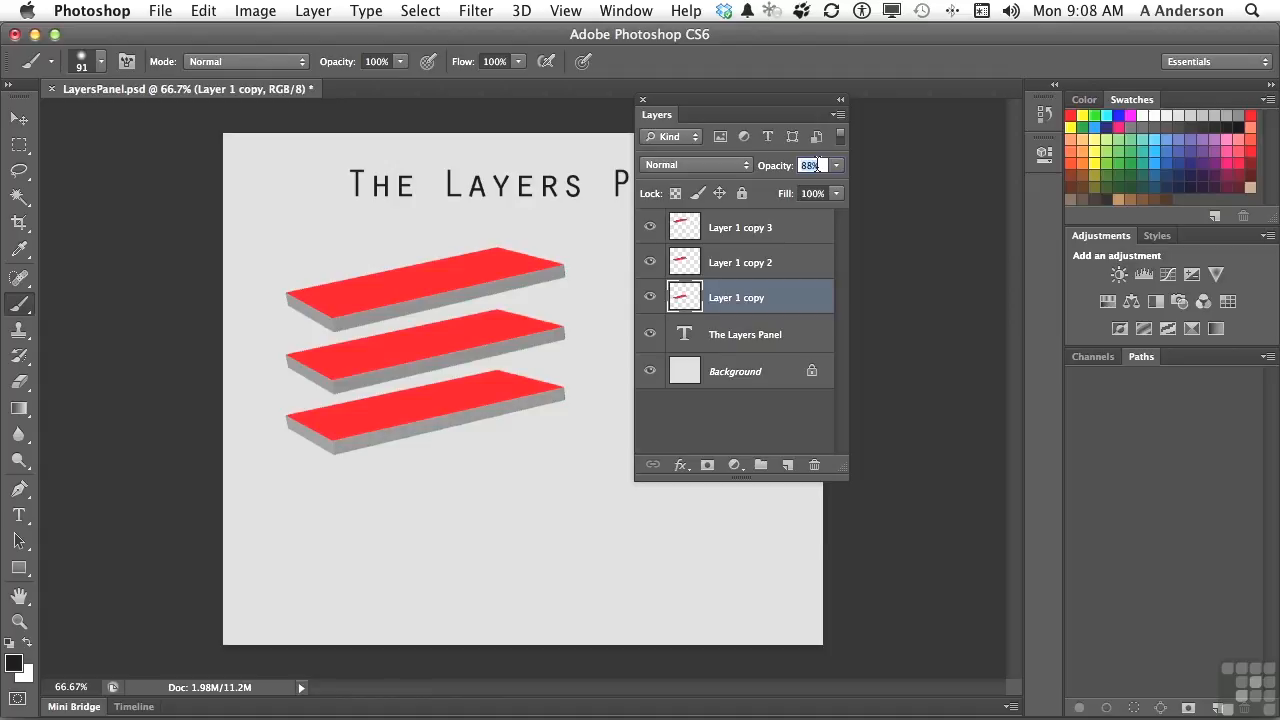
text(100)
key(Return)
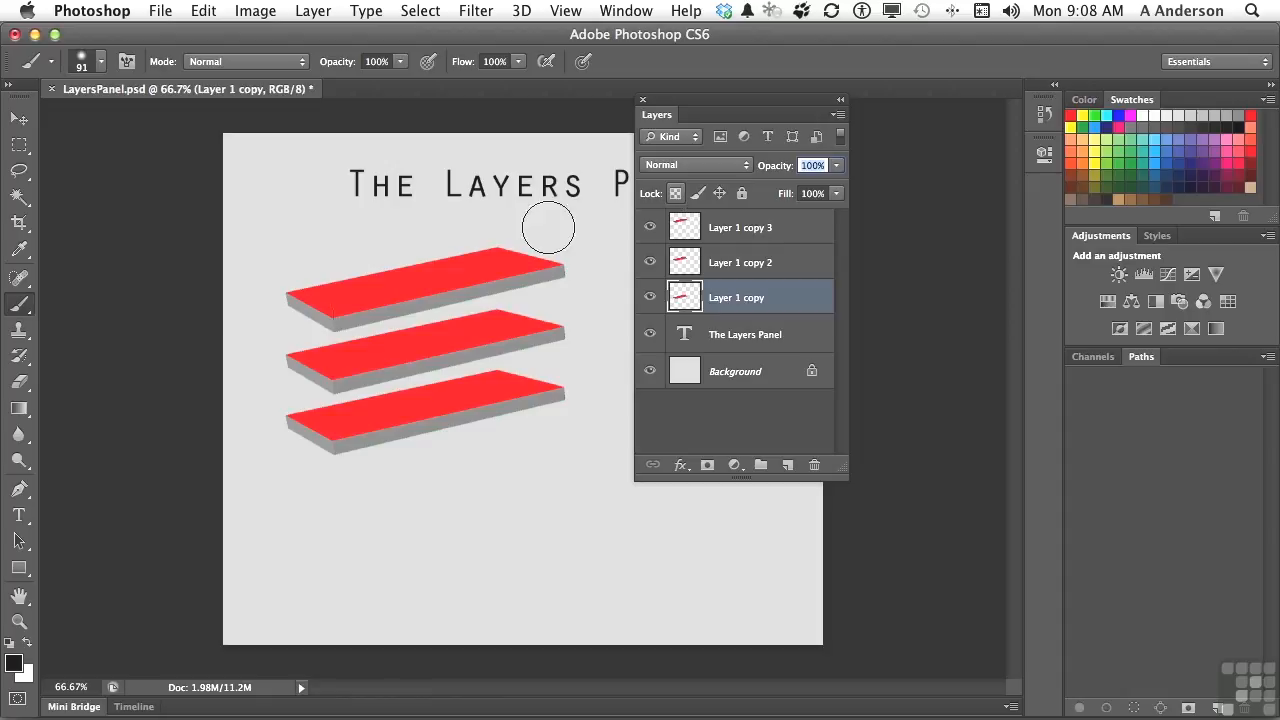
Step: Paint a loose black Brush stroke over and around the lowest slab on Layer 1 copy, and undo the stroke
click(19, 309)
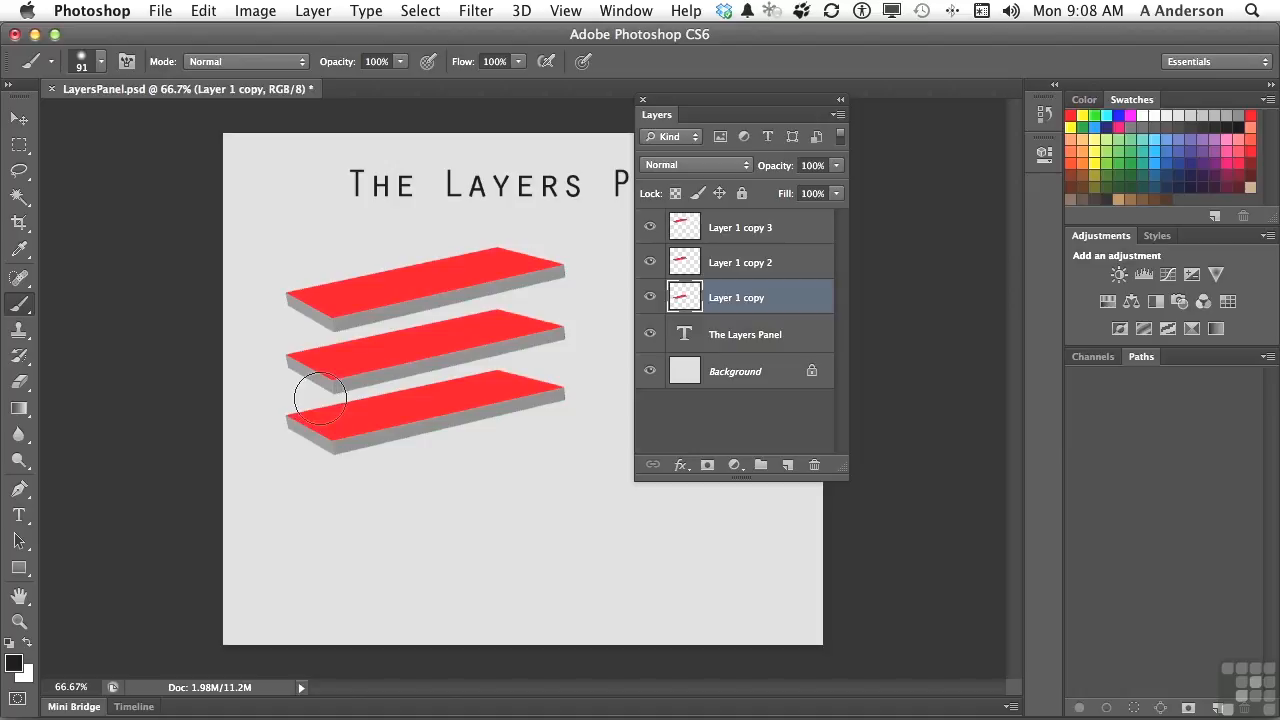
mouse_move(320, 400)
mouse_down()
mouse_move(386, 429)
mouse_move(463, 348)
mouse_move(385, 367)
mouse_move(436, 400)
mouse_move(493, 301)
mouse_move(371, 280)
mouse_move(338, 382)
mouse_move(440, 431)
mouse_move(516, 410)
mouse_move(513, 380)
mouse_move(378, 408)
mouse_move(285, 449)
mouse_move(386, 416)
mouse_move(481, 417)
mouse_up()
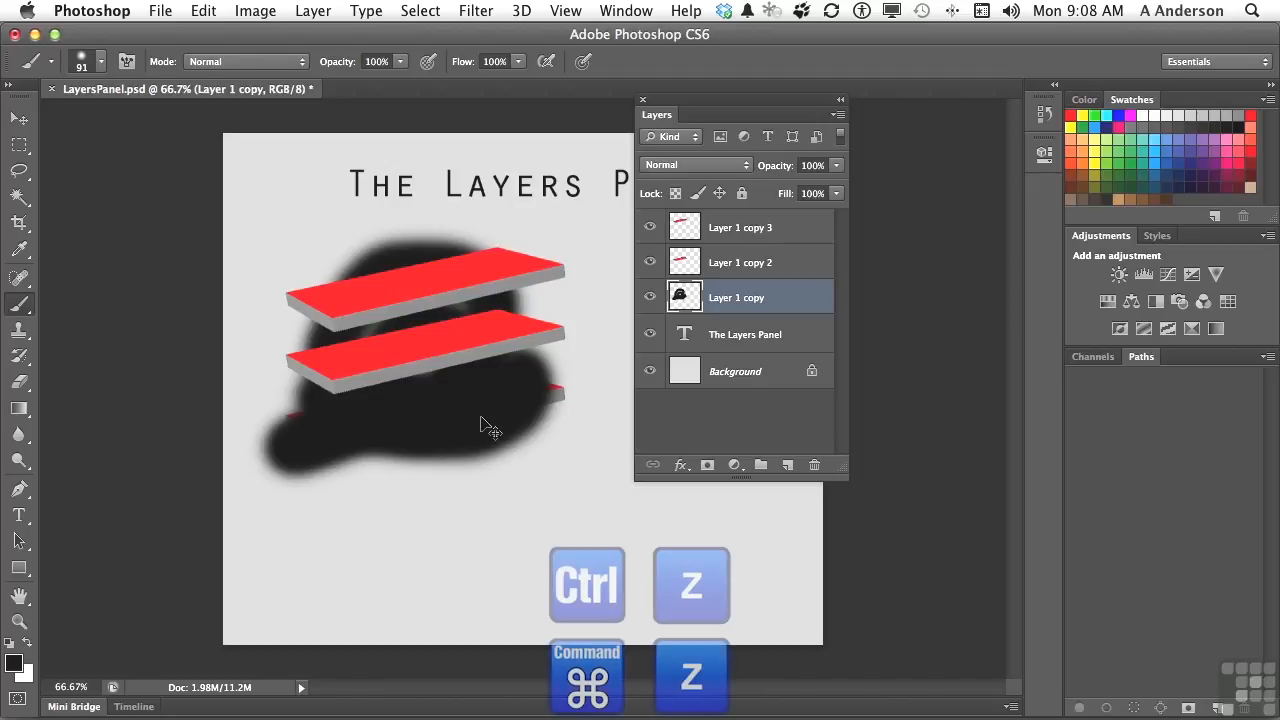
key(super+z)
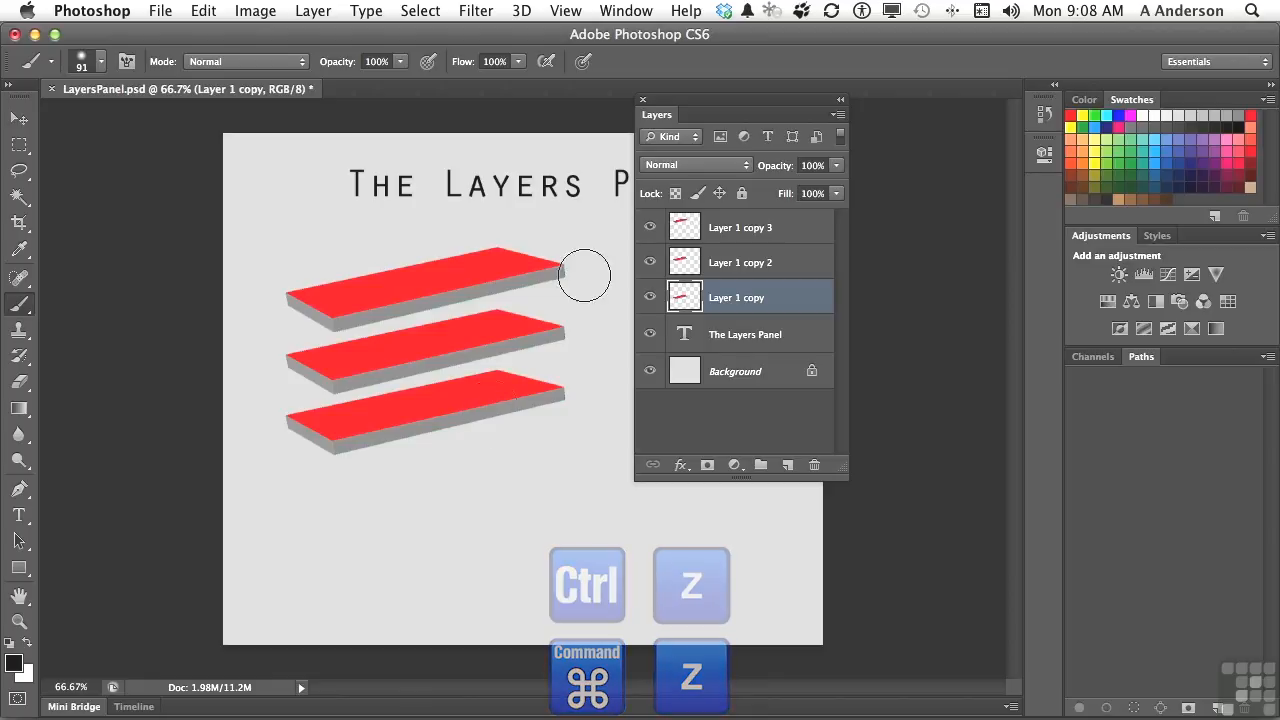
Step: Lock the transparent pixels of Layer 1 copy, paint its slab black, undo the painting, and release the lock
click(676, 194)
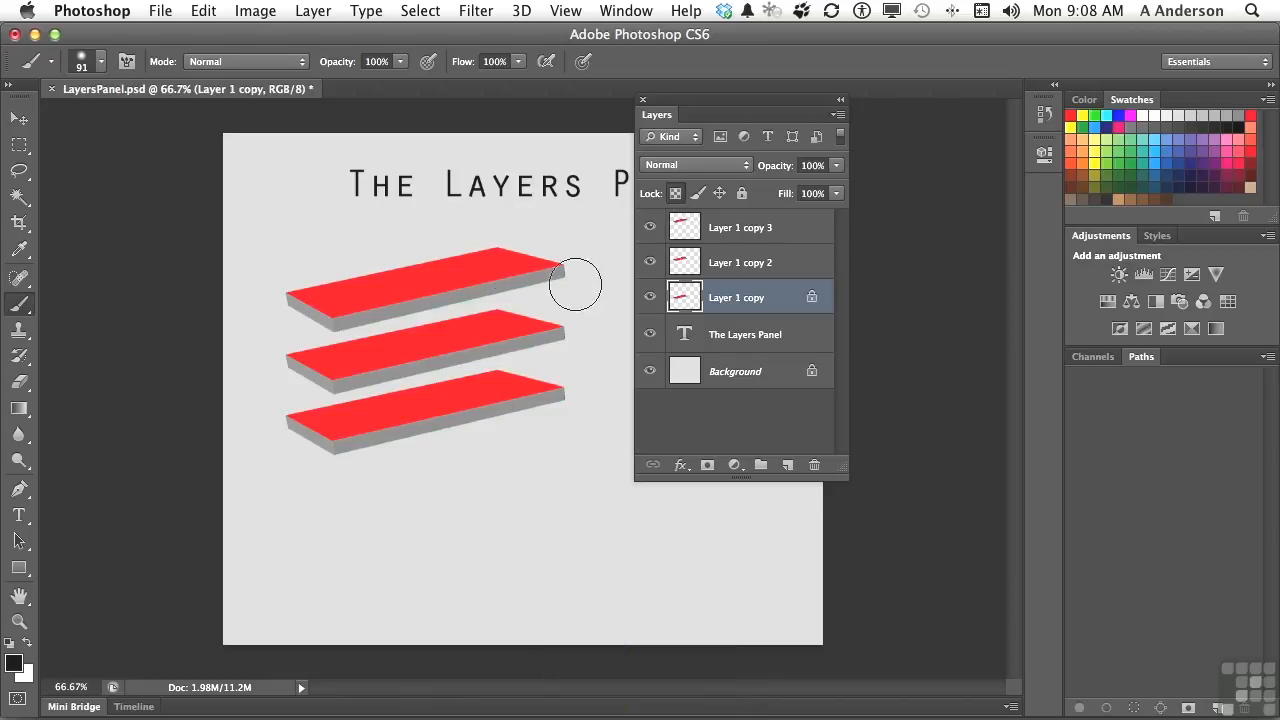
mouse_move(279, 352)
mouse_down()
mouse_move(584, 366)
mouse_move(438, 386)
mouse_move(249, 439)
mouse_move(508, 407)
mouse_move(599, 375)
mouse_move(312, 435)
mouse_move(299, 449)
mouse_move(324, 495)
mouse_up()
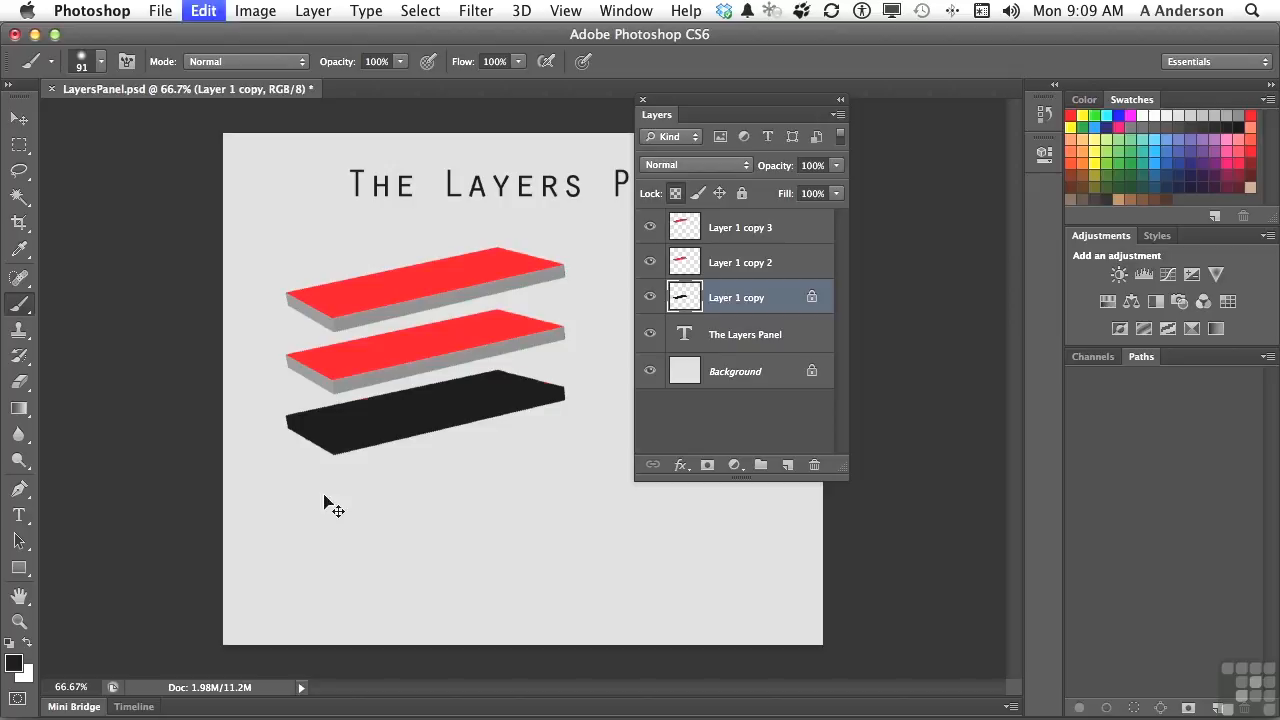
key(super+z)
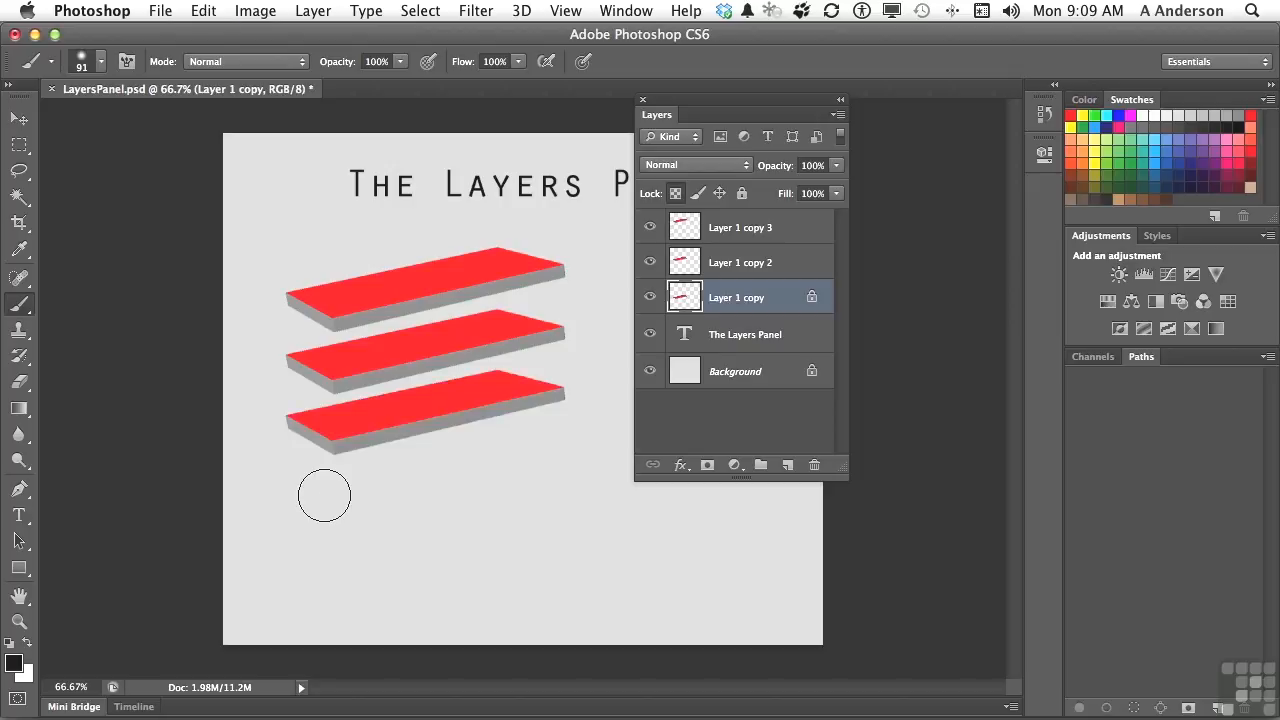
click(676, 200)
Step: Turn the image pixels, position and all-attributes locks on and off again, one after another, for Layer 1 copy
click(697, 193)
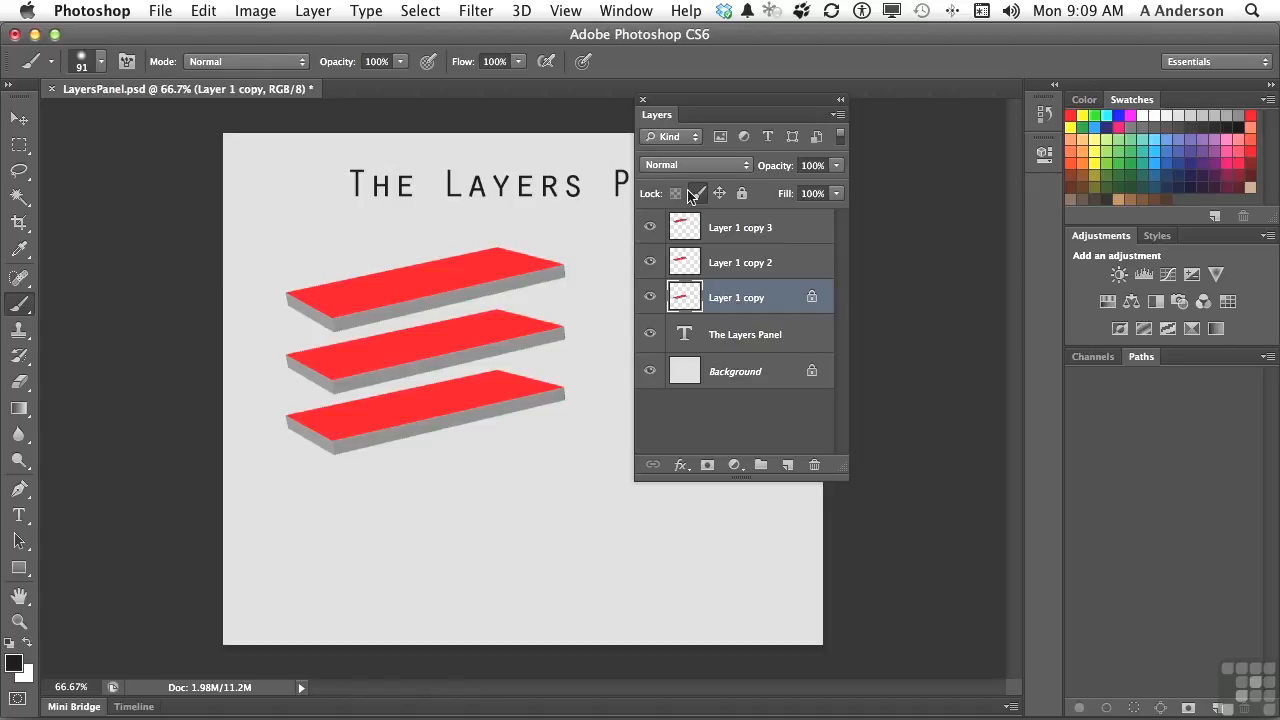
click(689, 195)
click(722, 197)
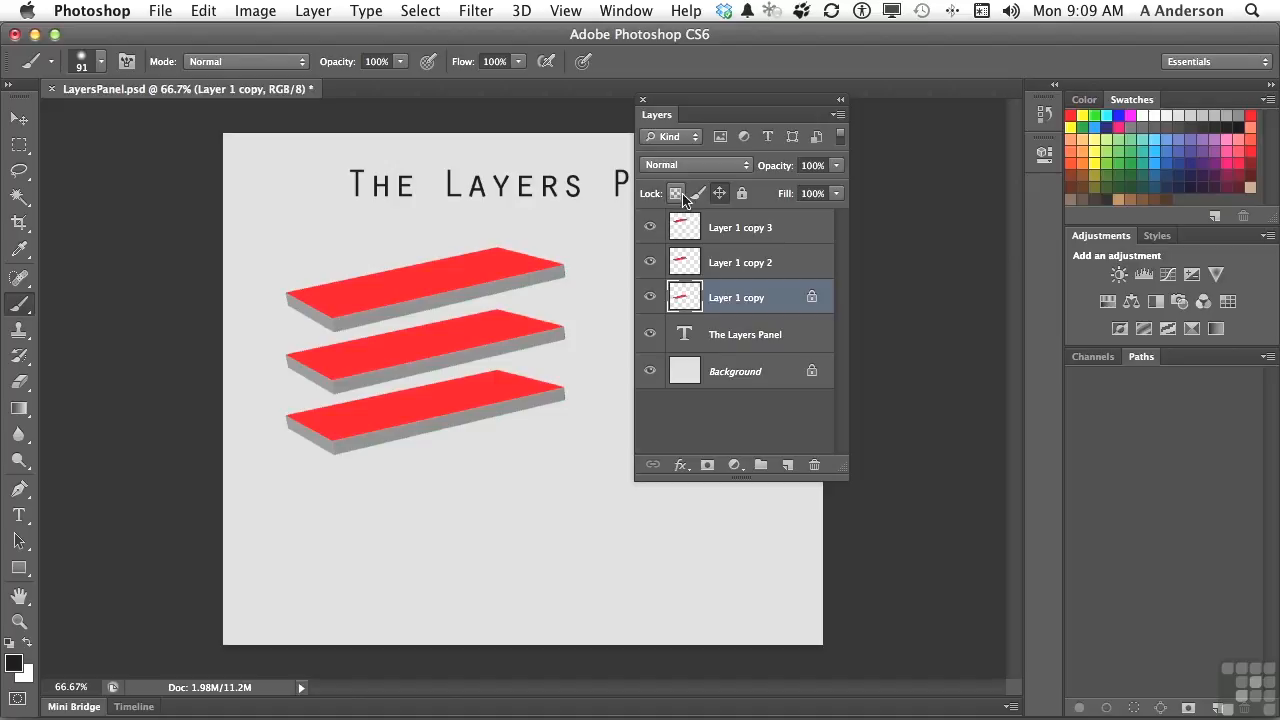
click(722, 196)
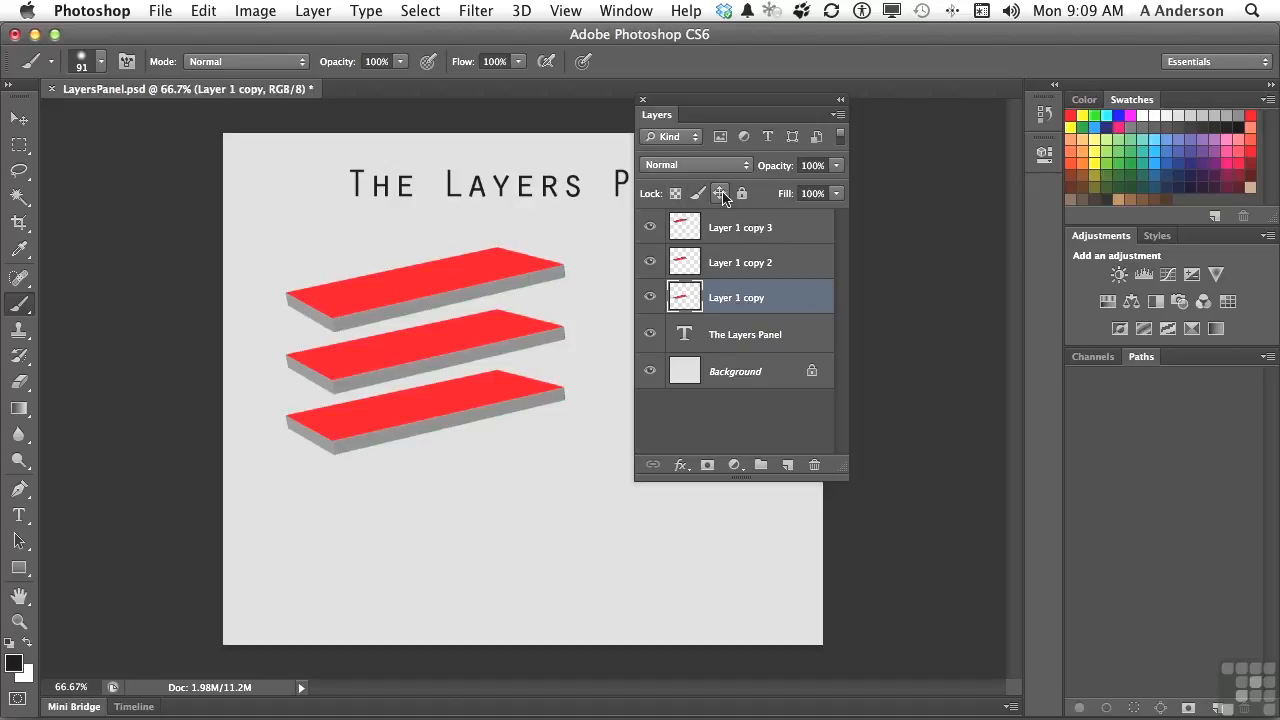
click(742, 194)
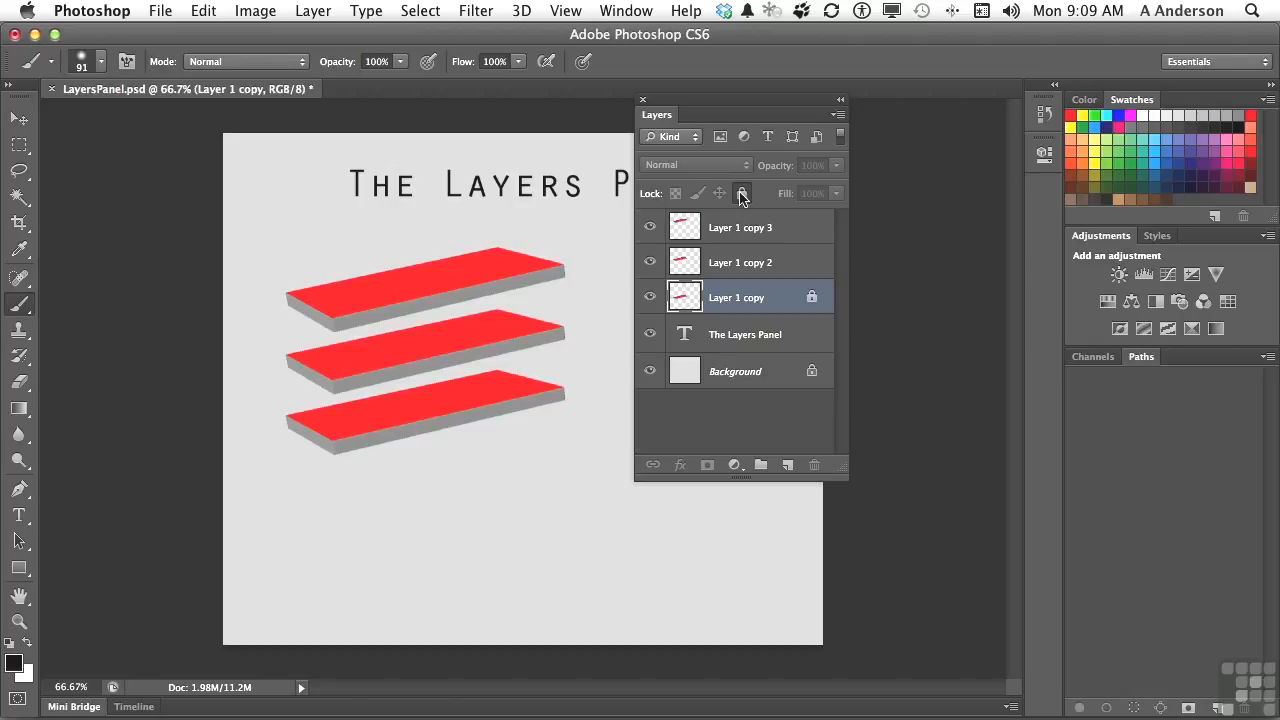
click(742, 194)
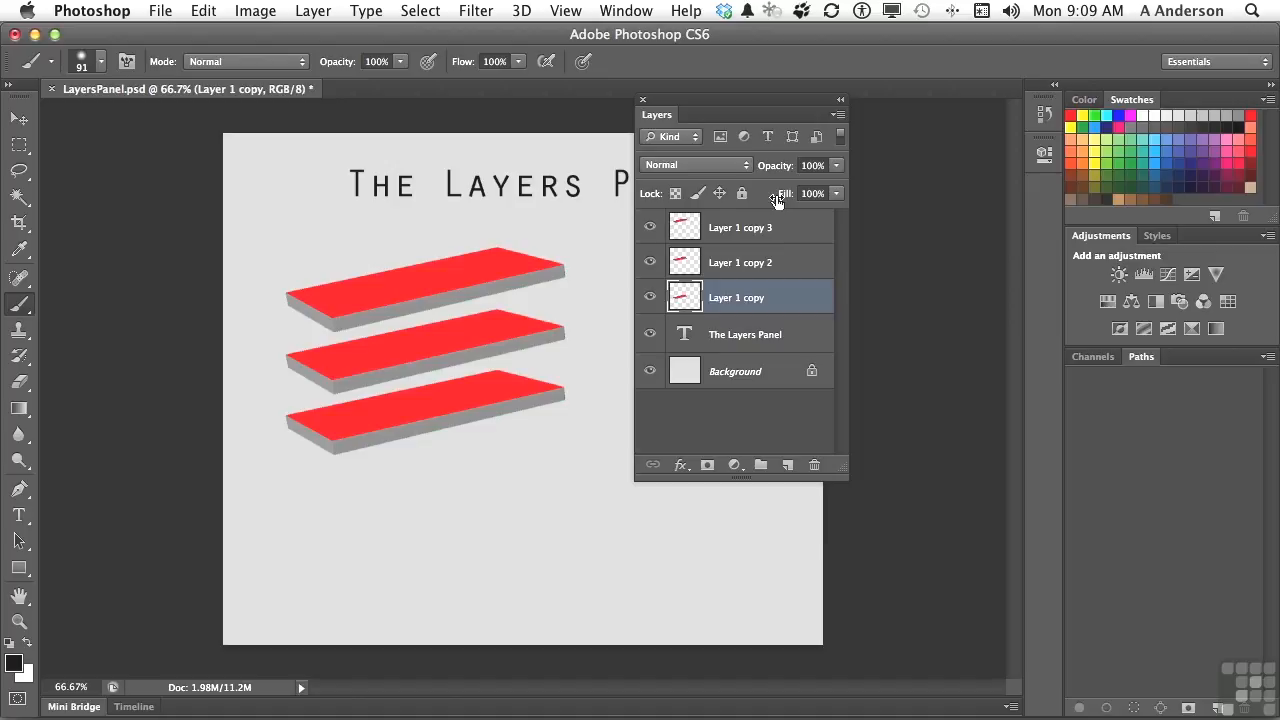
Step: Try the opacity slider on Layer 1 copy, return it to 100%, and select Layer 1 copy 3
click(837, 166)
mouse_move(841, 192)
mouse_down()
mouse_move(790, 192)
mouse_move(851, 186)
mouse_up()
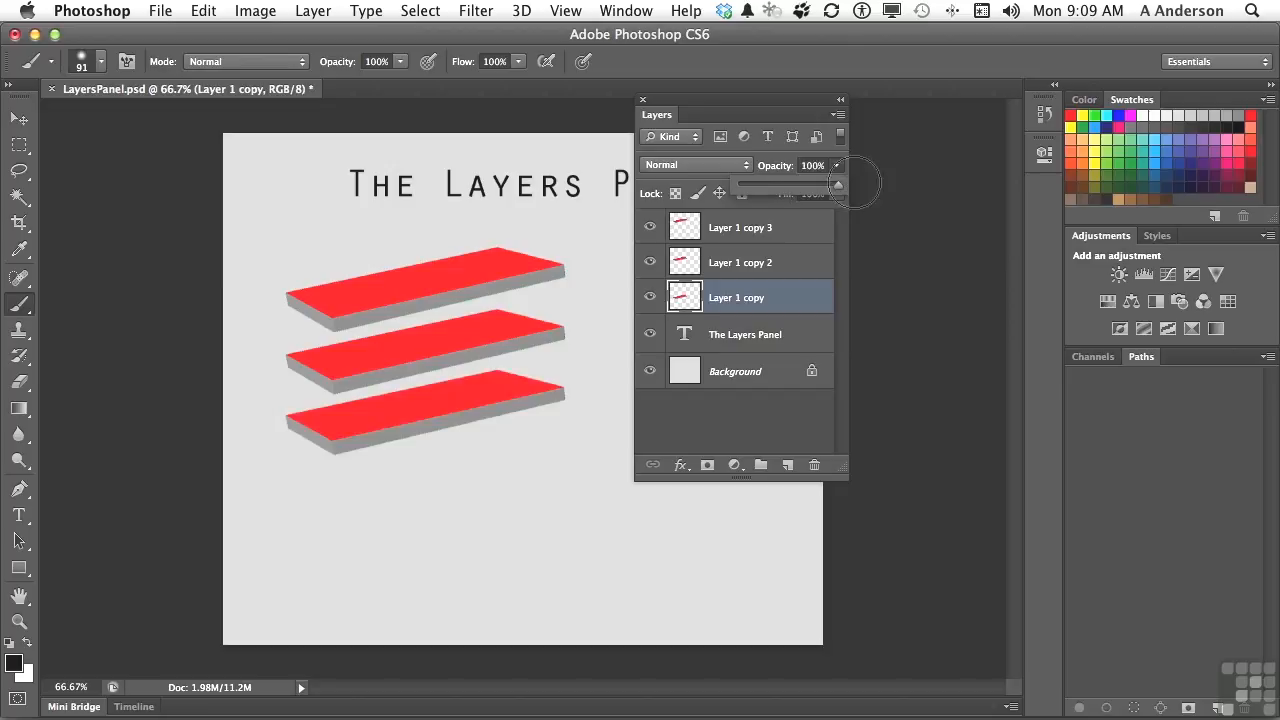
click(829, 219)
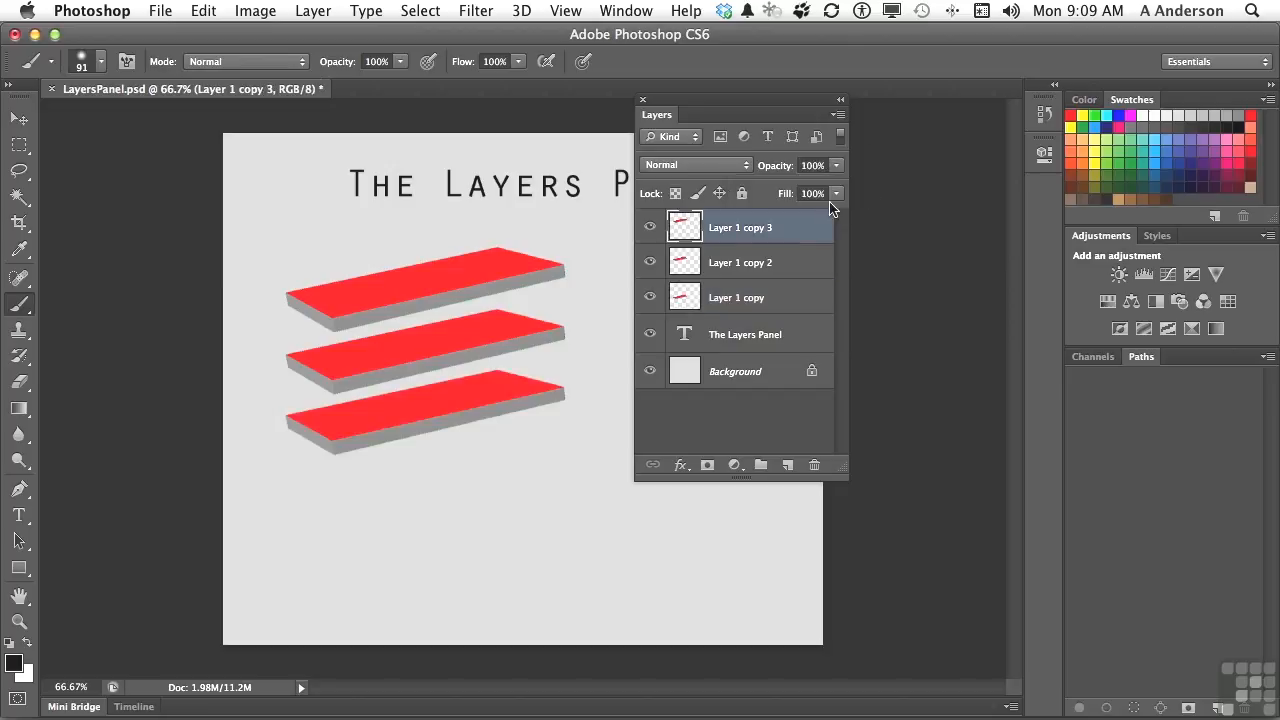
Step: Try the Fill slider on Layer 1 copy 3 and Layer 1 copy 2, leaving both at 100%
click(836, 193)
mouse_move(835, 210)
mouse_down()
mouse_move(782, 222)
mouse_move(852, 212)
mouse_up()
click(800, 260)
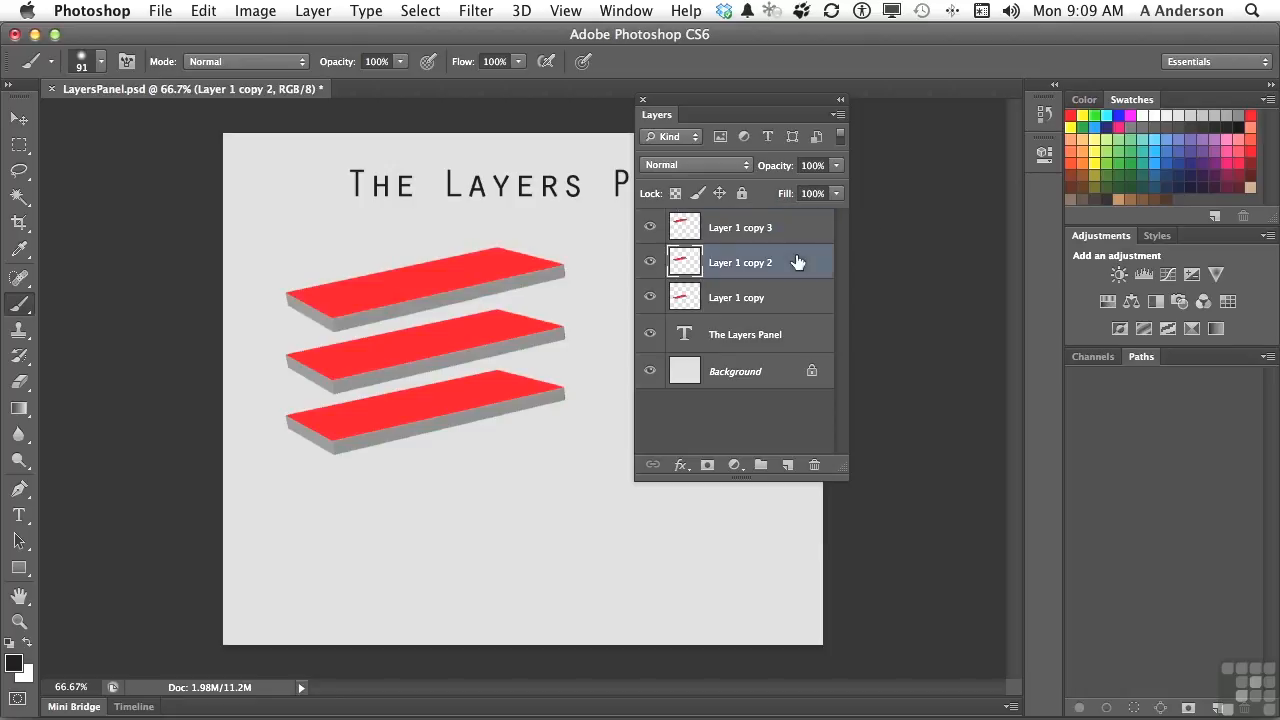
click(836, 196)
mouse_move(837, 211)
mouse_down()
mouse_move(784, 219)
mouse_move(842, 217)
mouse_up()
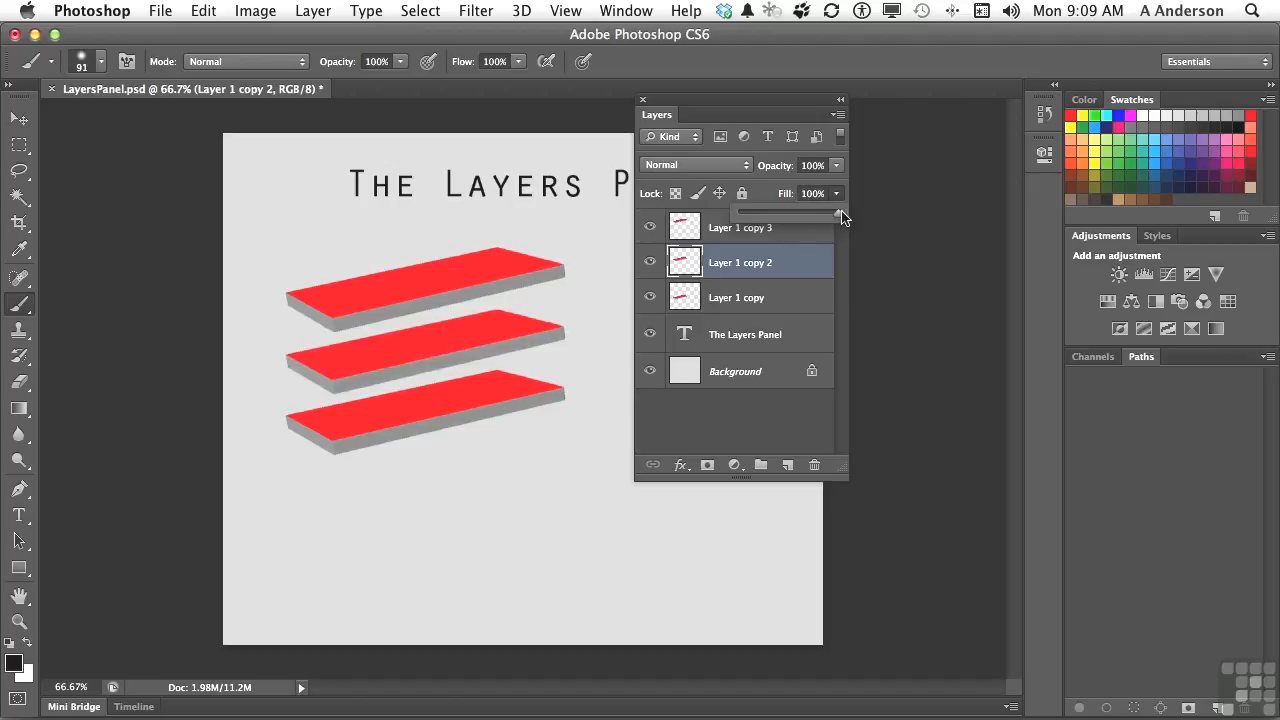
click(768, 197)
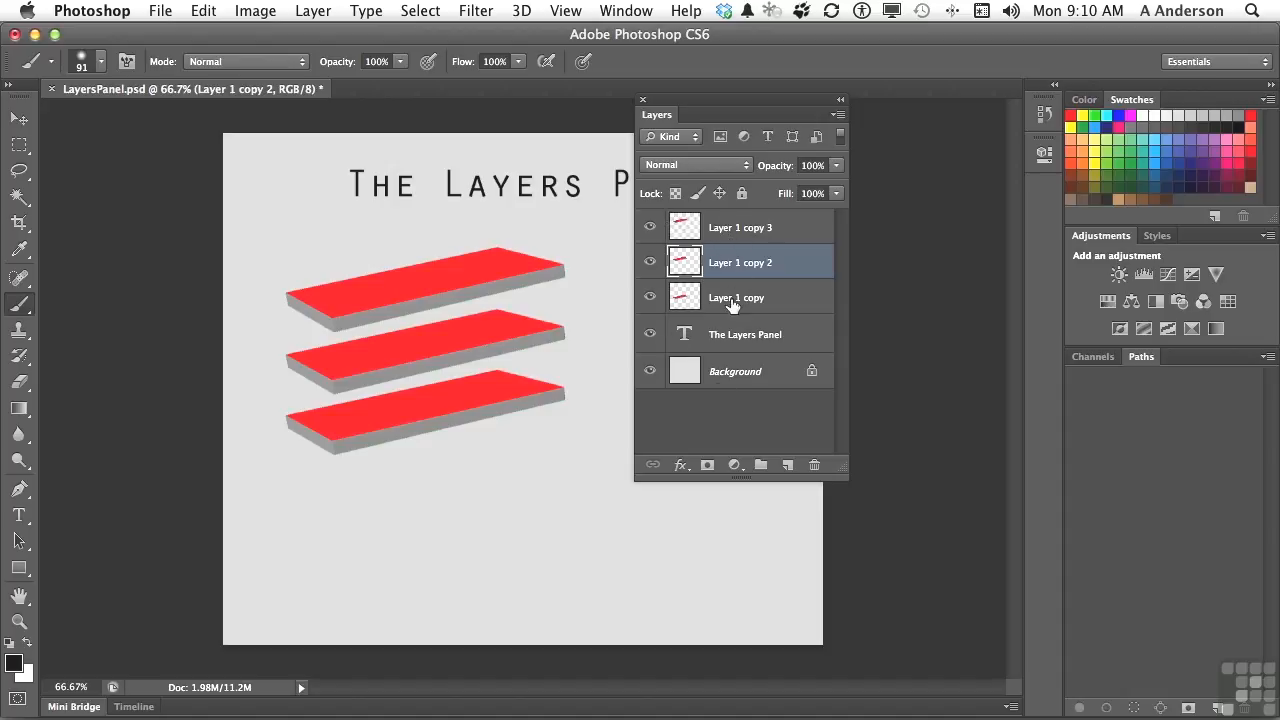
Step: Select Layer 1 copy 3 through Layer 1 copy together and move the three slabs slightly down and to the left
click(733, 228)
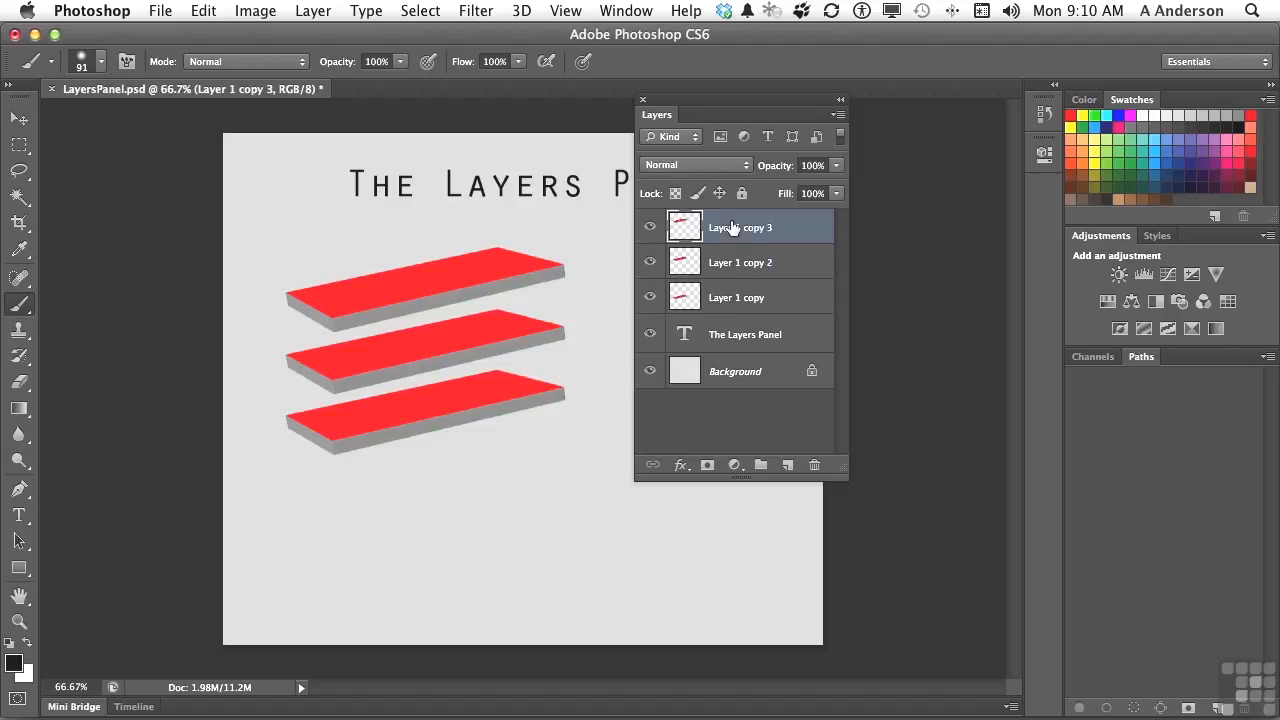
shift+click(735, 296)
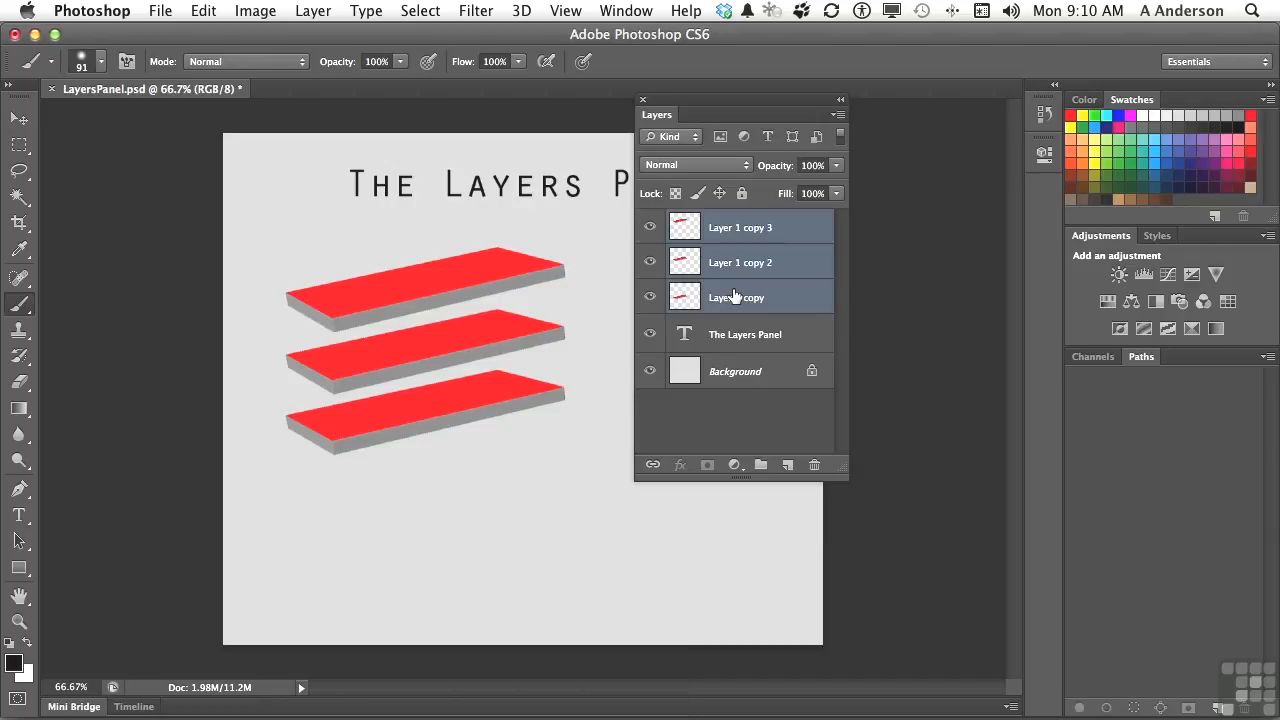
click(19, 118)
mouse_move(437, 314)
mouse_down()
mouse_move(466, 369)
mouse_move(427, 340)
mouse_move(447, 343)
mouse_move(433, 316)
mouse_up()
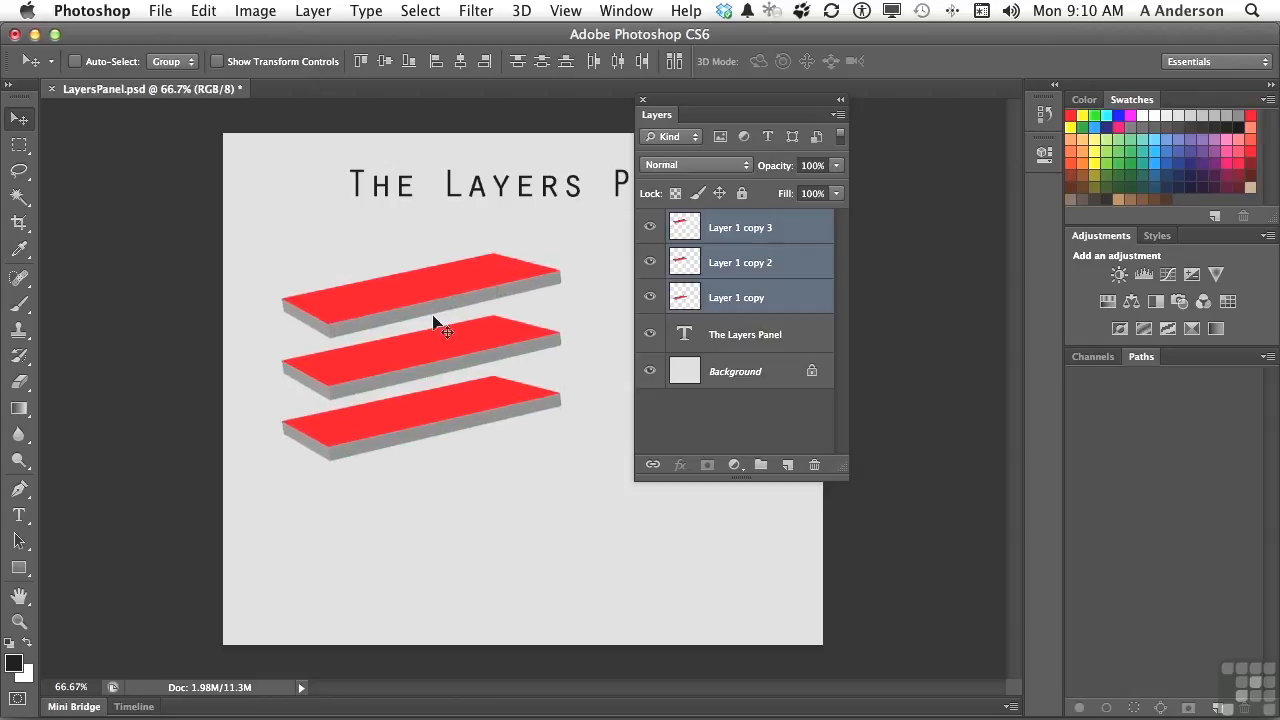
Step: Move the middle slab on Layer 1 copy 2 by itself up and to the right, and undo the move
click(733, 336)
click(737, 266)
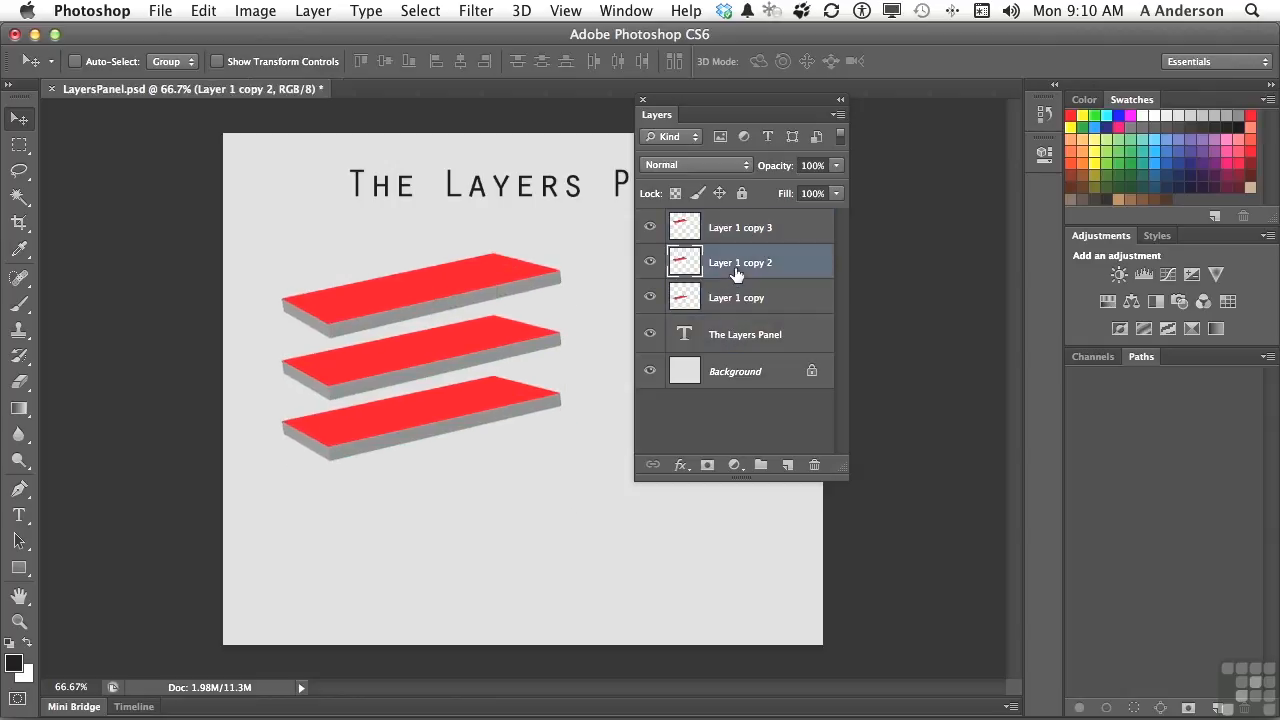
drag(506, 352, 571, 316)
key(super+z)
Step: Select Layer 1 copy 3, Layer 1 copy 2 and Layer 1 copy, and link them together
click(763, 232)
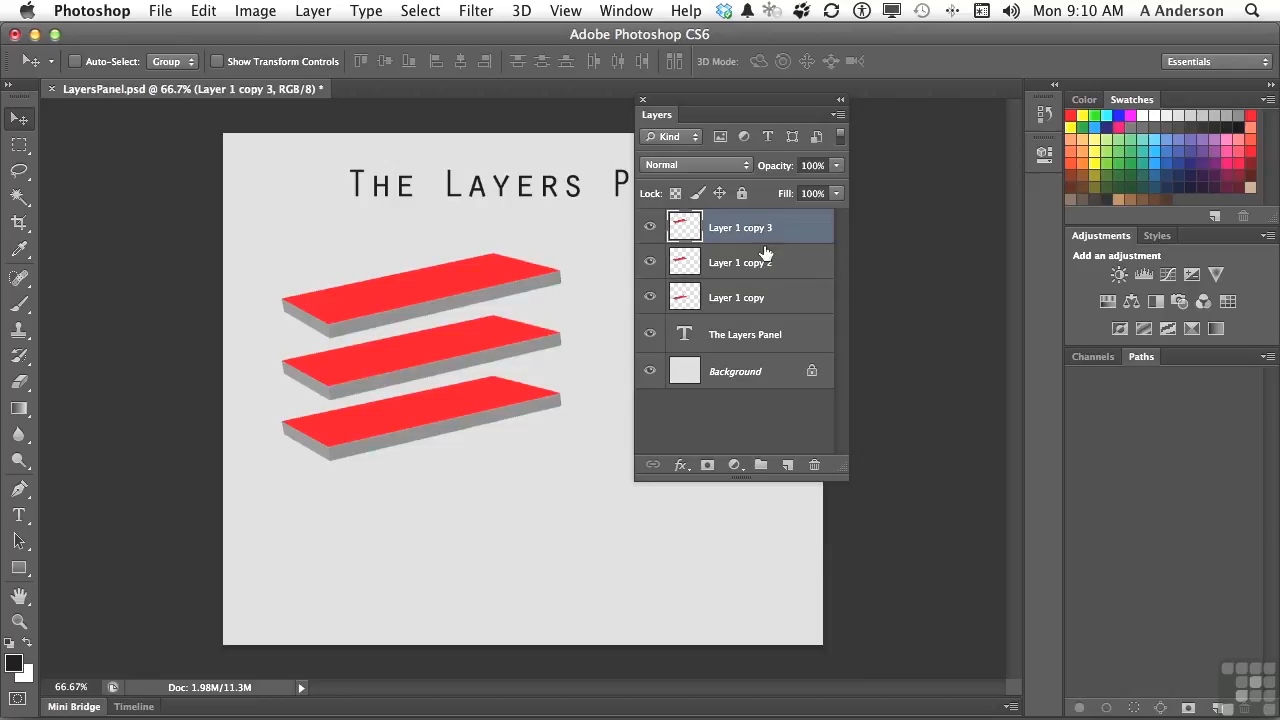
shift+click(763, 302)
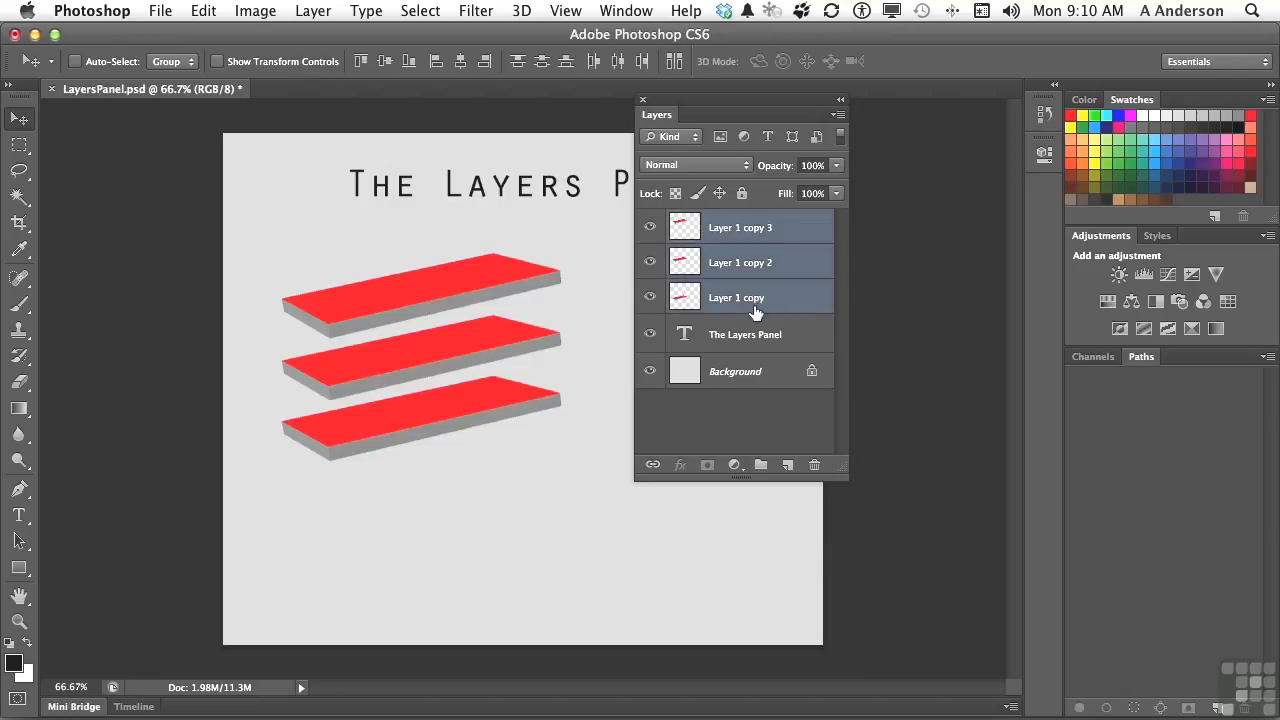
click(653, 466)
Step: Move the linked slabs slightly up and to the right through Layer 1 copy 2, and select Layer 1 copy 3
click(755, 272)
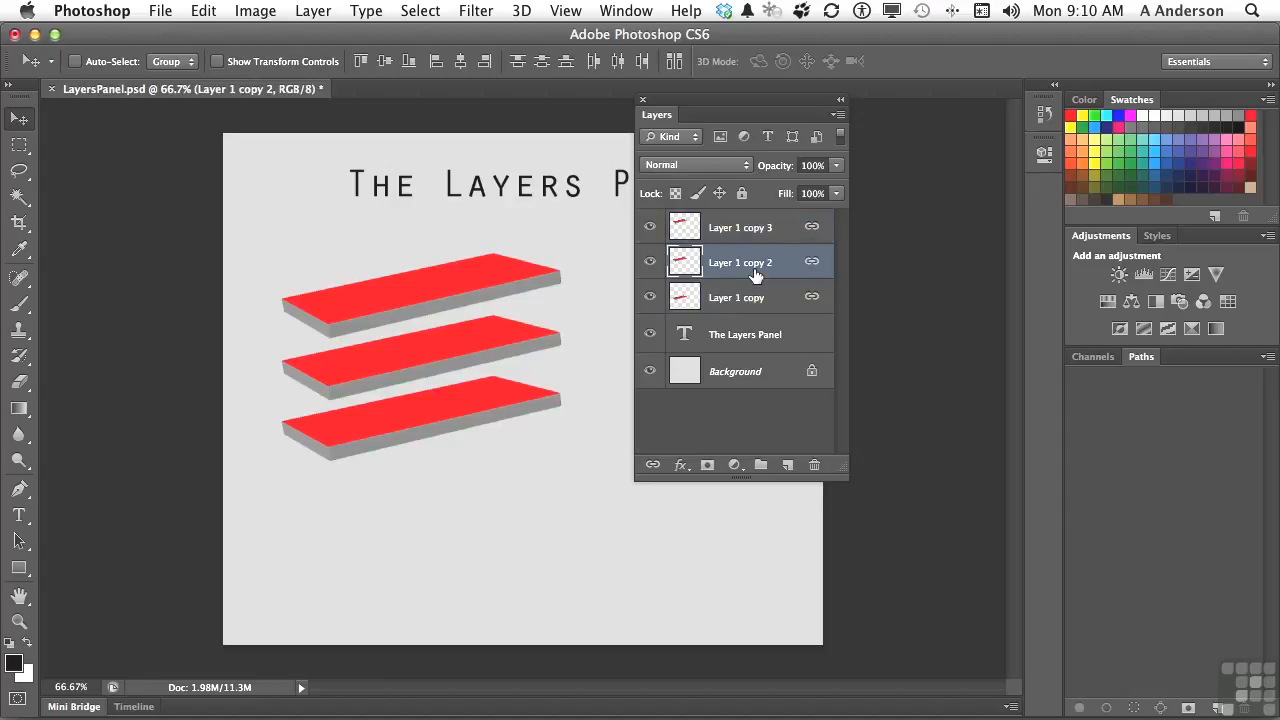
mouse_move(491, 371)
mouse_down()
mouse_move(474, 327)
mouse_move(491, 363)
mouse_up()
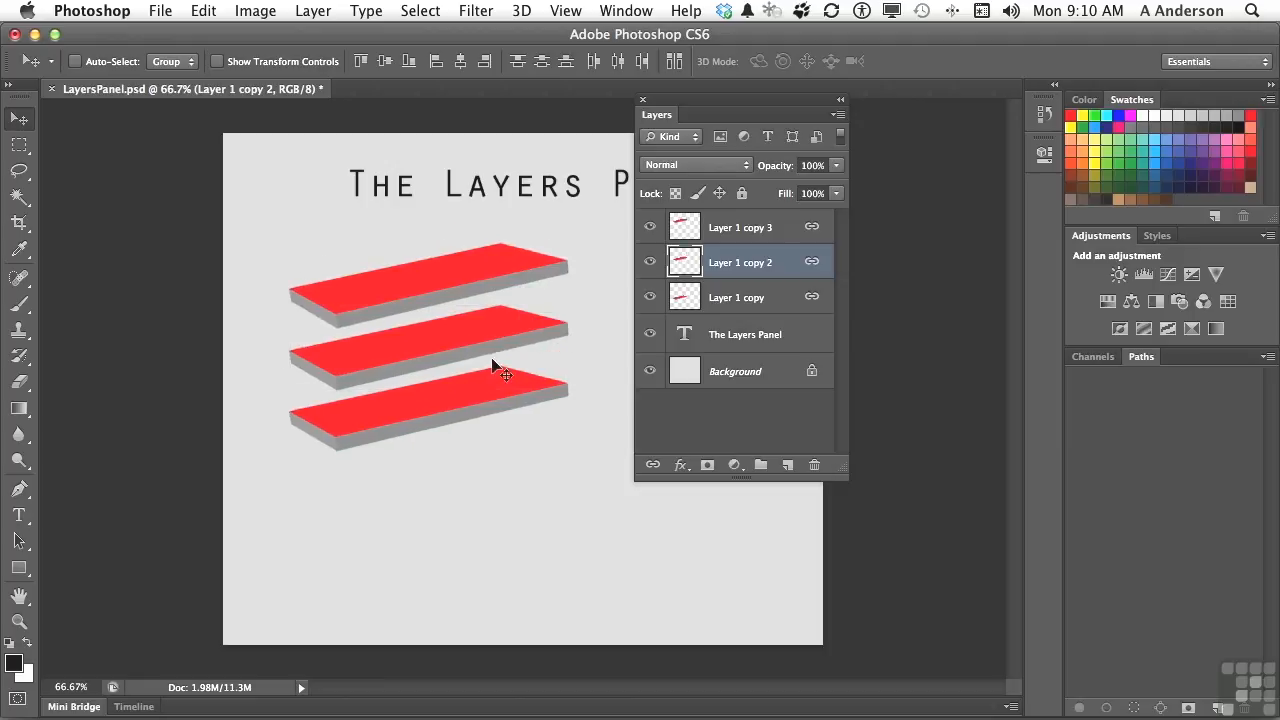
click(735, 234)
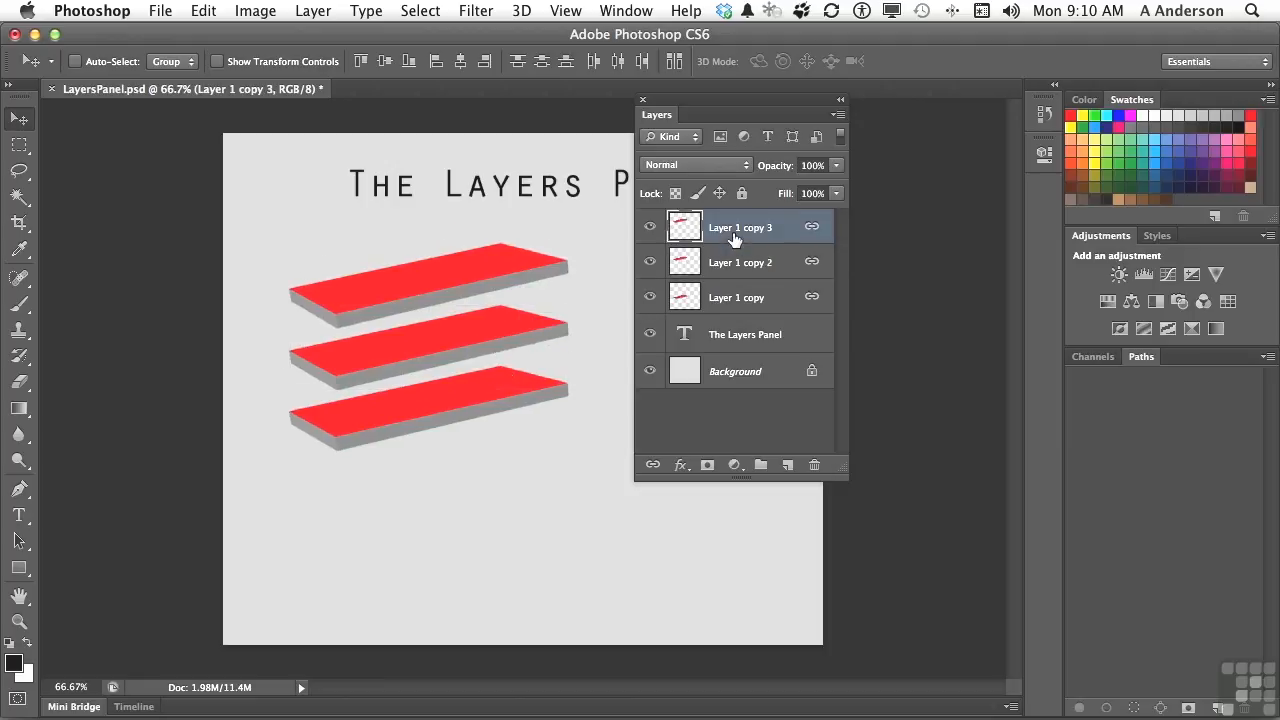
Step: Unlink Layer 1 copy 3, Layer 1 copy 2 and Layer 1 copy, and select only Layer 1 copy
shift+click(739, 303)
click(652, 465)
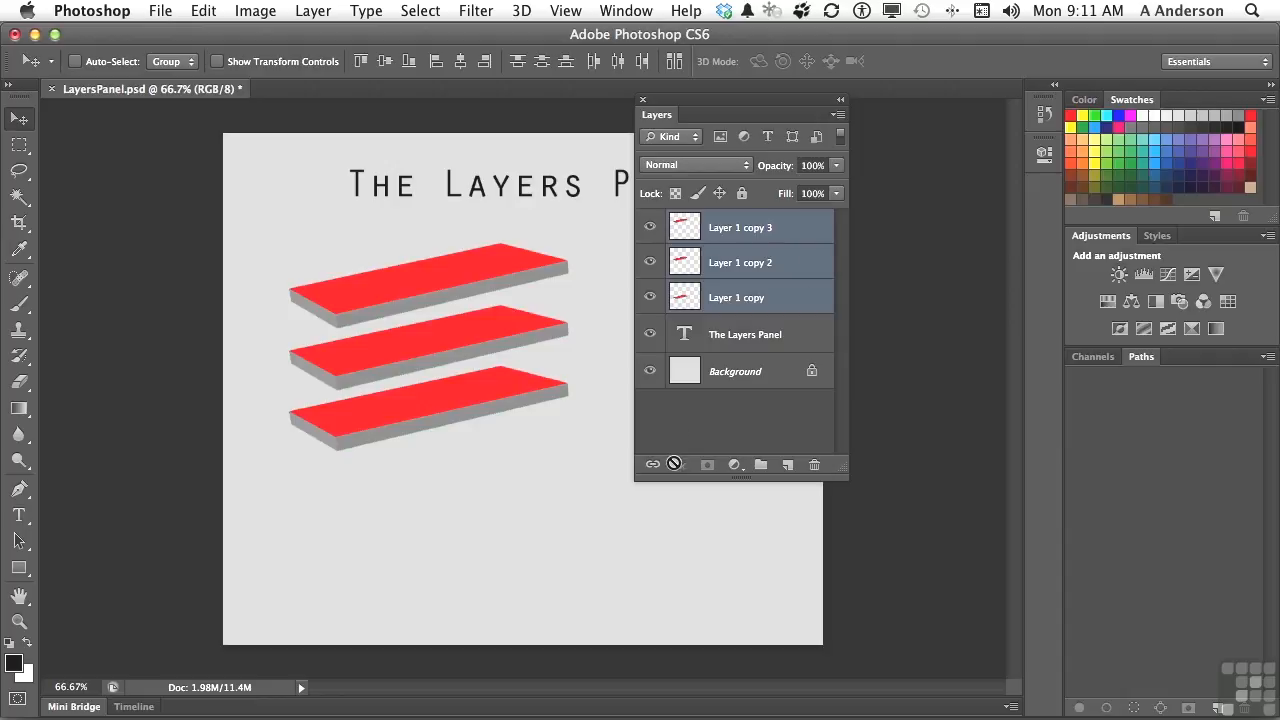
click(722, 305)
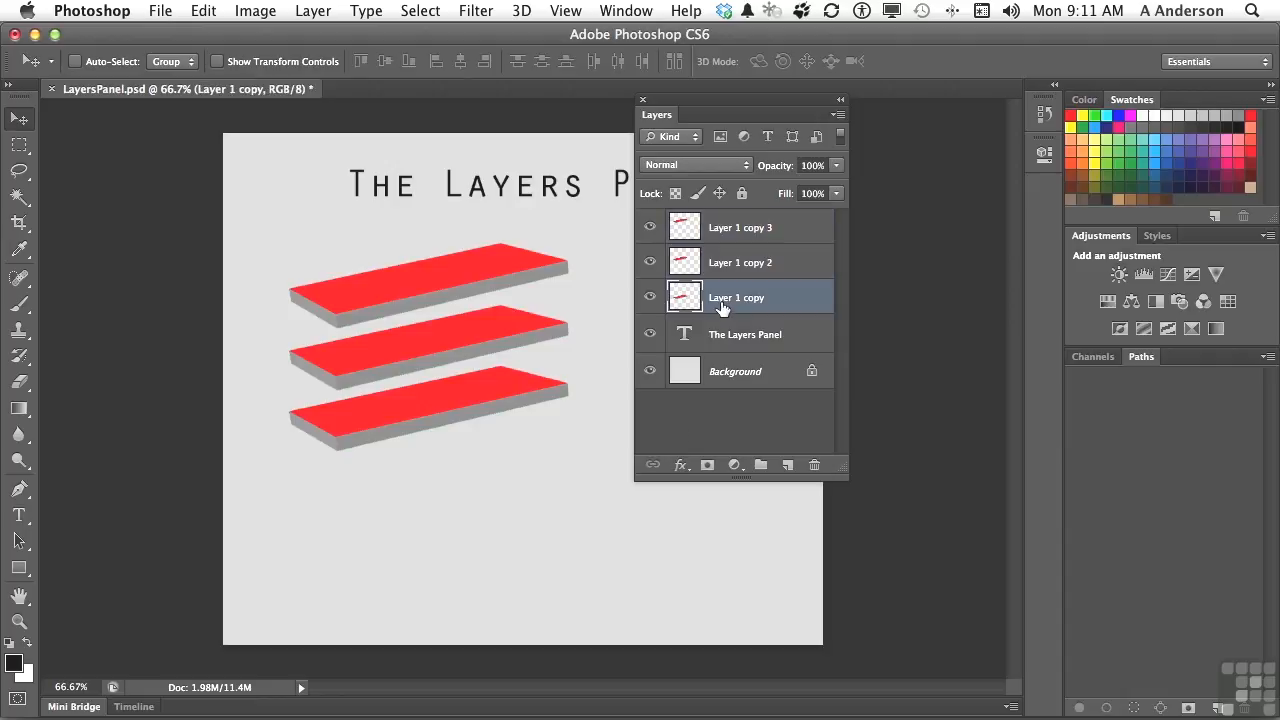
Step: Look through the available layer styles and the fill and adjustment layer types without applying any, and deselect all layers
click(681, 466)
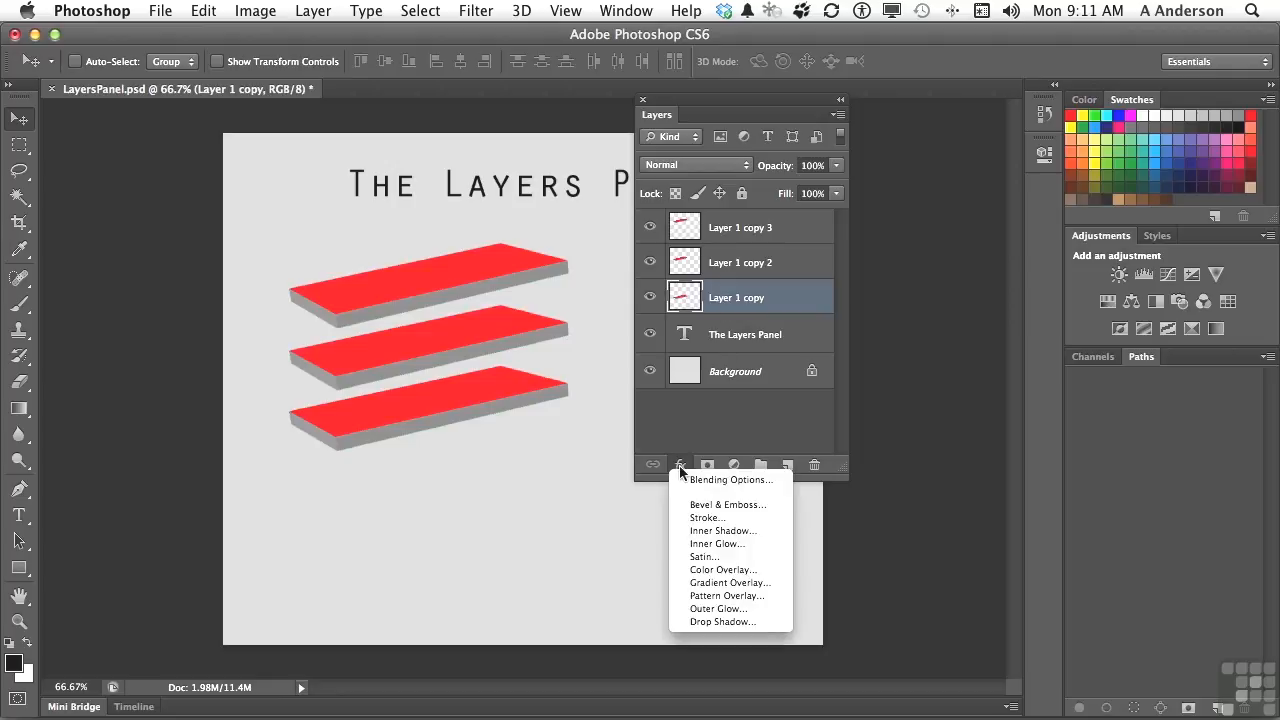
click(681, 468)
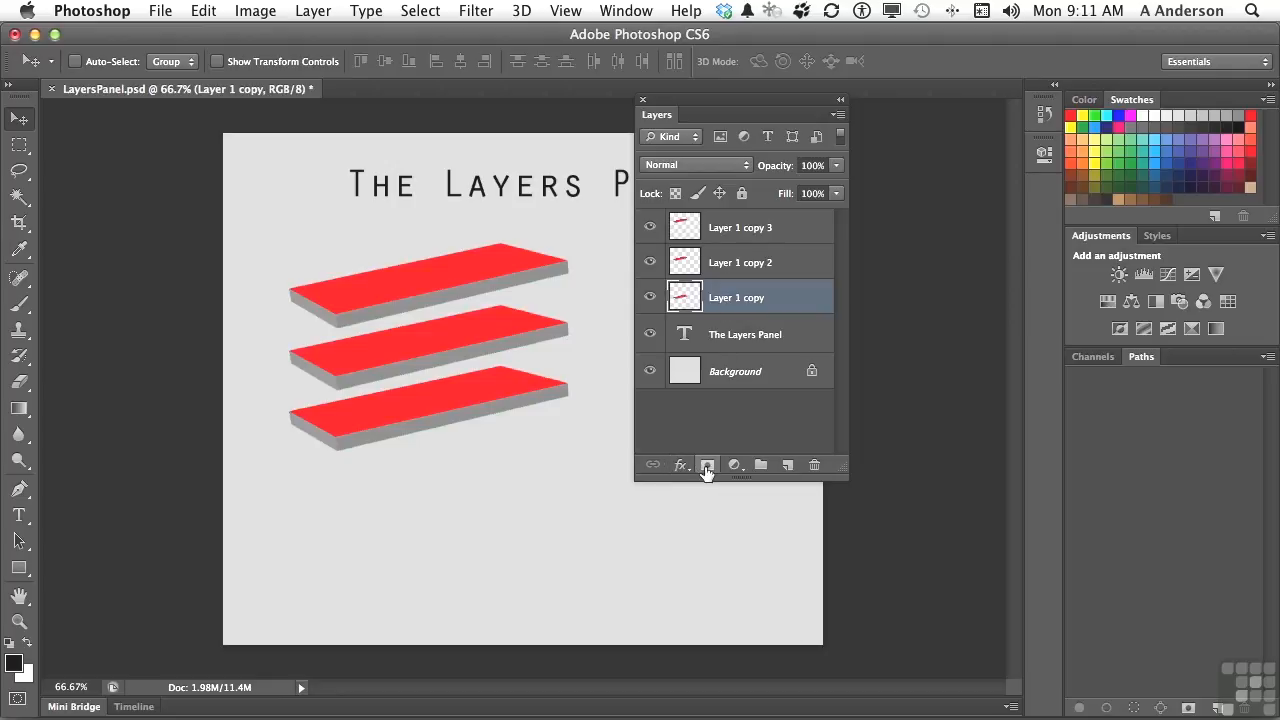
click(732, 466)
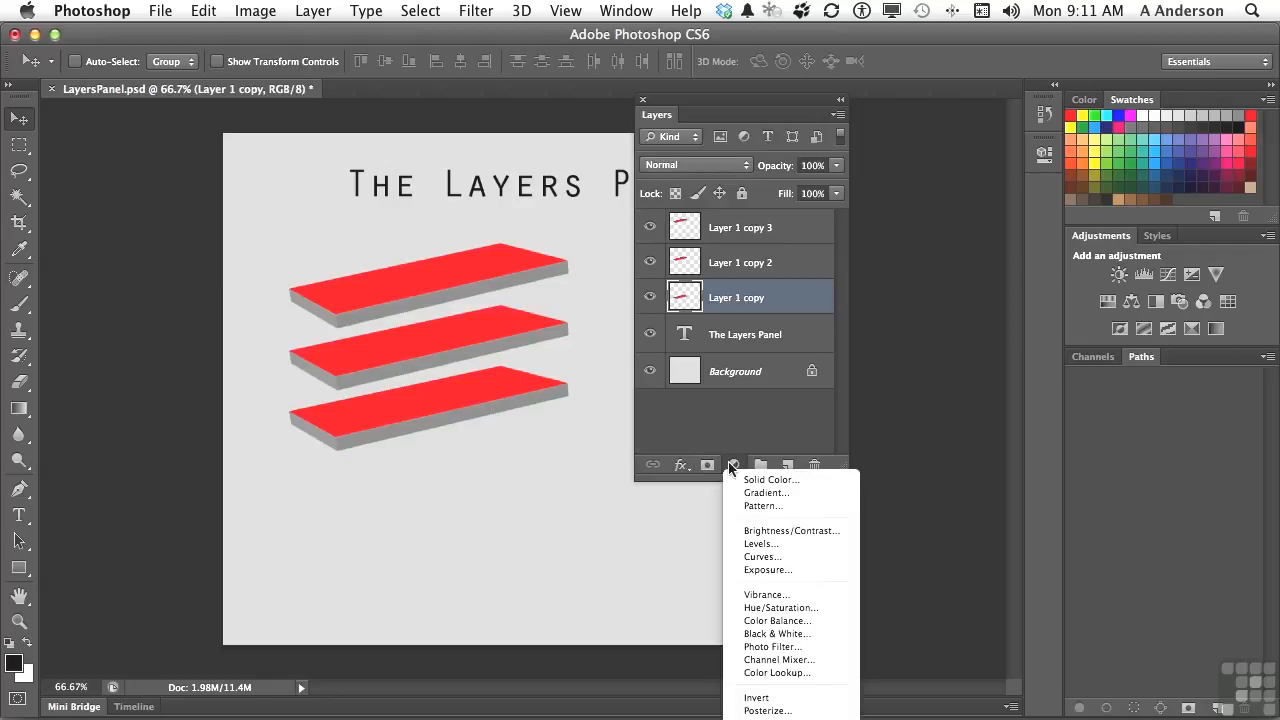
click(731, 467)
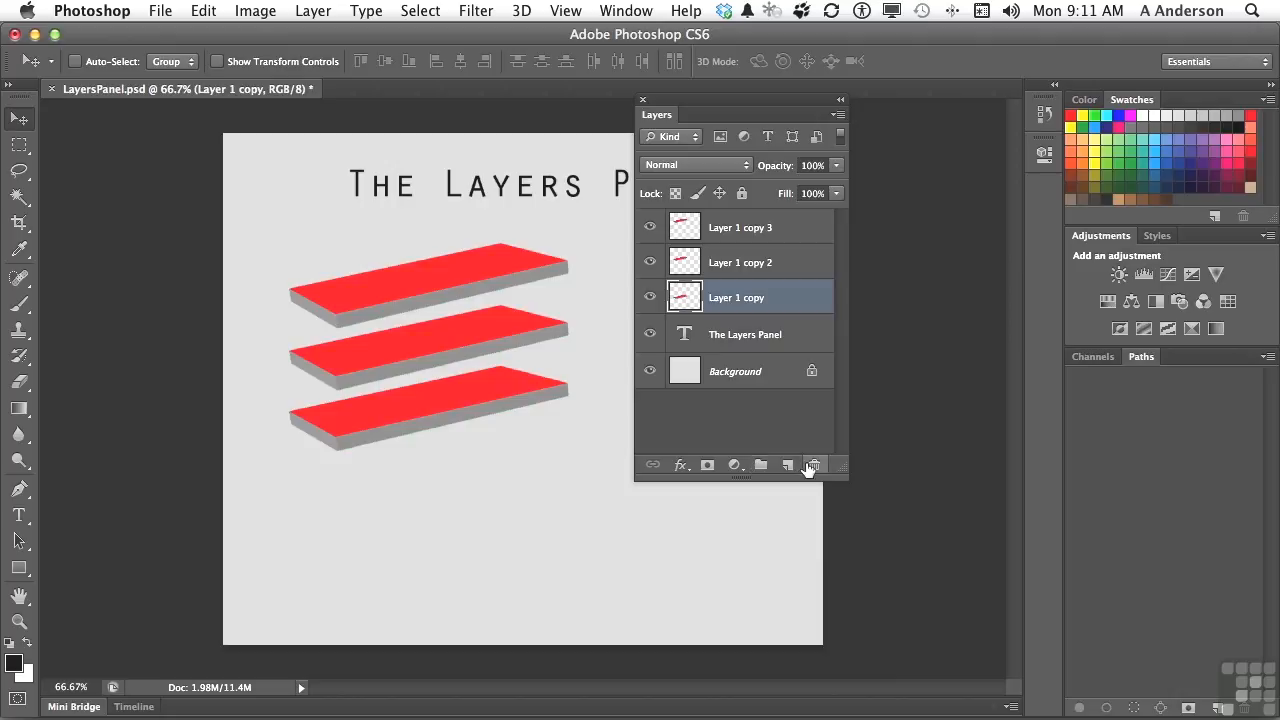
click(754, 409)
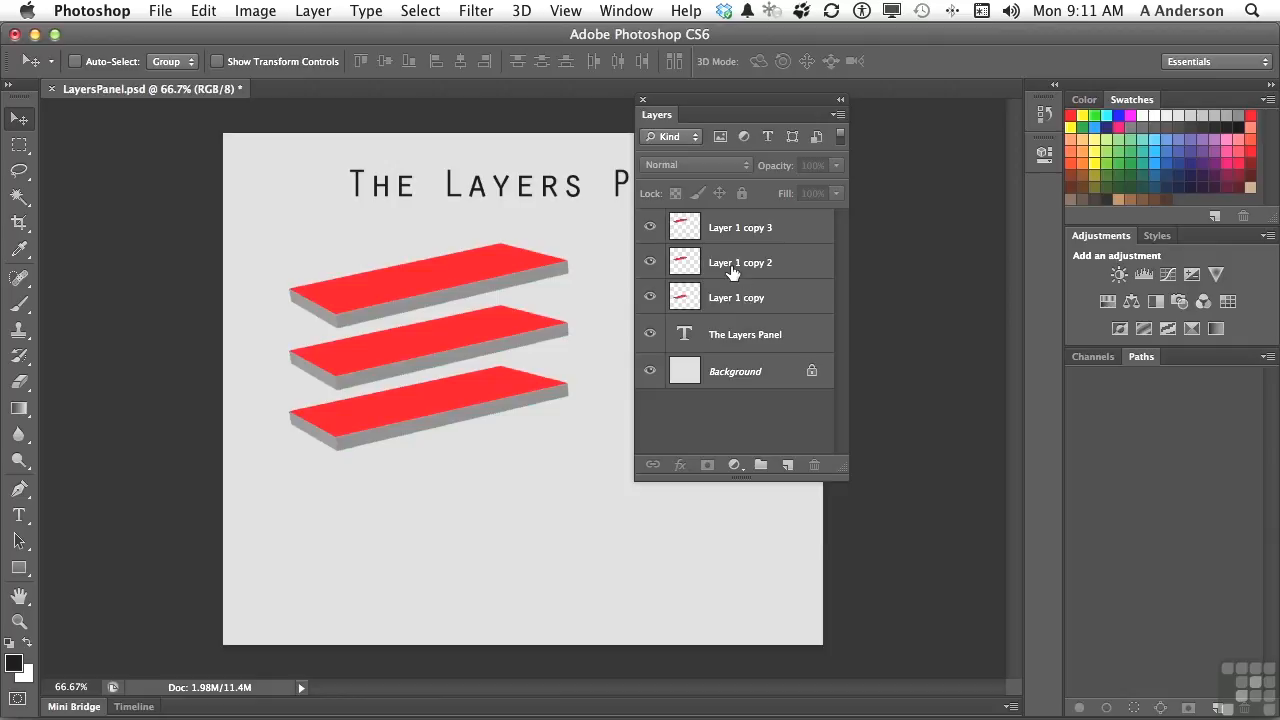
Step: Hide Layer 1 copy 3, Layer 1 copy, the text layer and the Background one by one, leaving only Layer 1 copy 2 visible
click(650, 228)
click(650, 297)
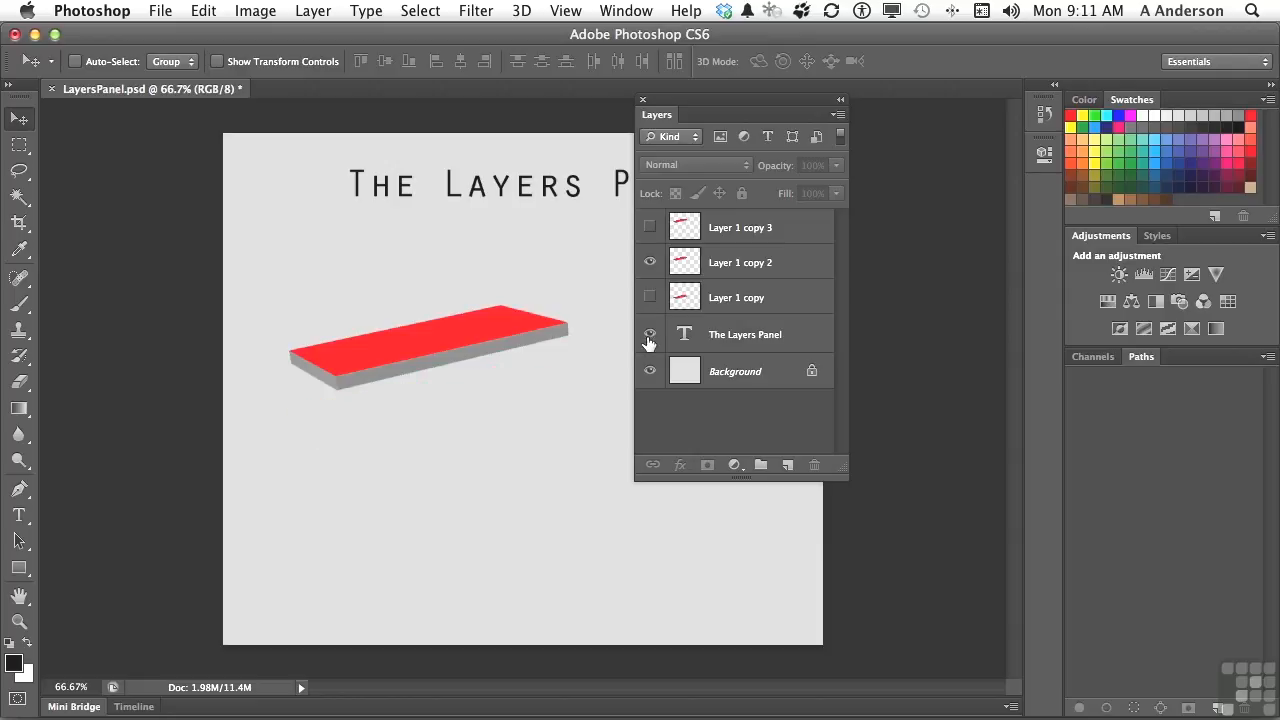
click(649, 334)
click(649, 376)
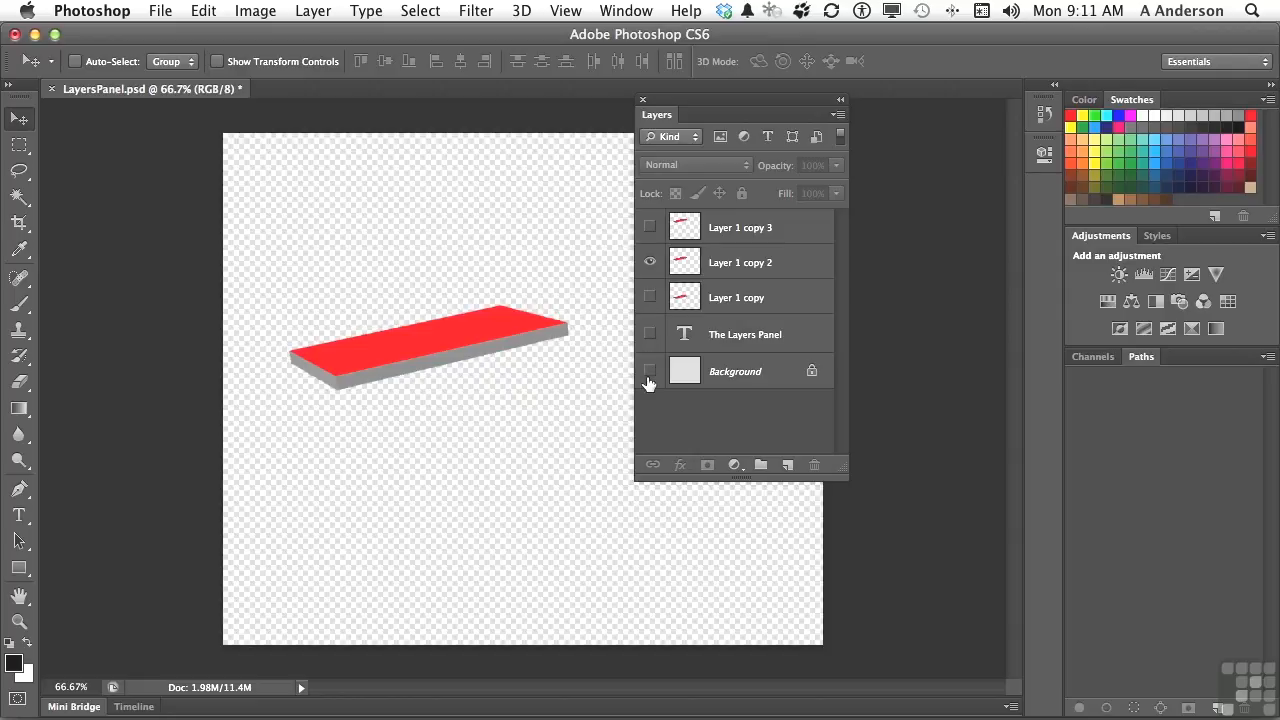
Step: Show the Background, the text layer, Layer 1 copy and Layer 1 copy 3 again one by one
click(649, 372)
click(649, 334)
click(648, 297)
click(646, 294)
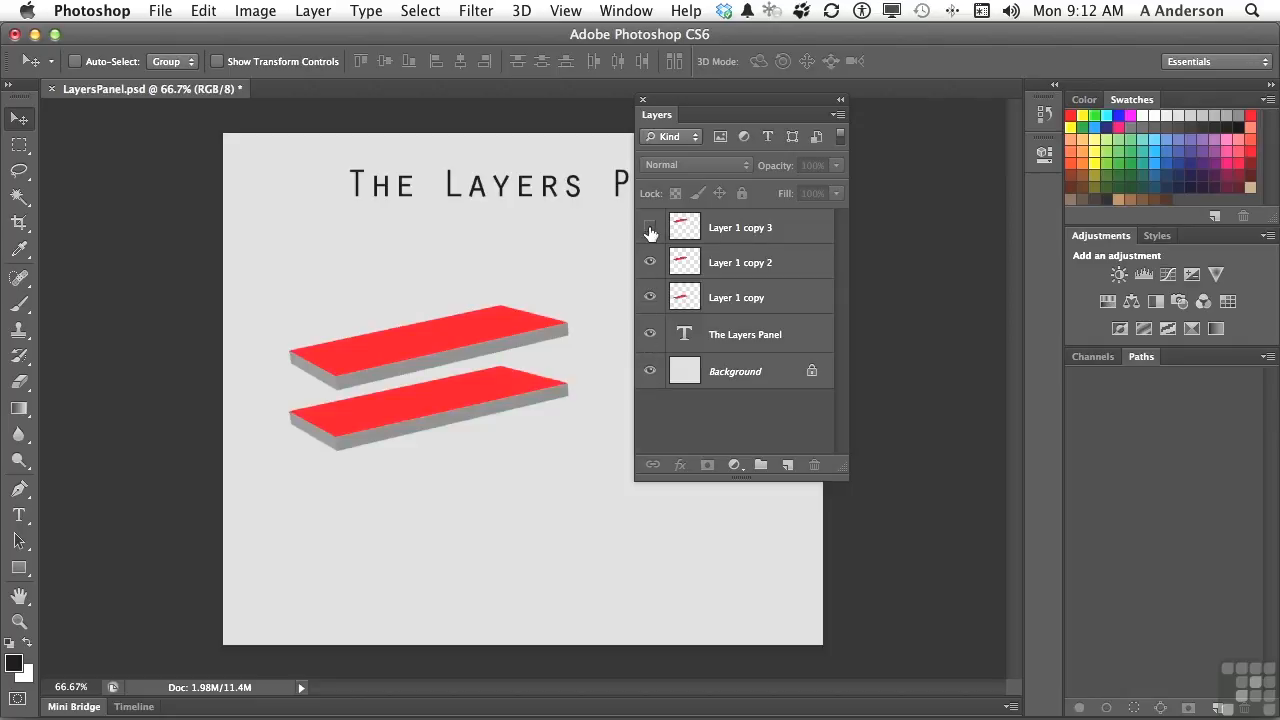
click(650, 227)
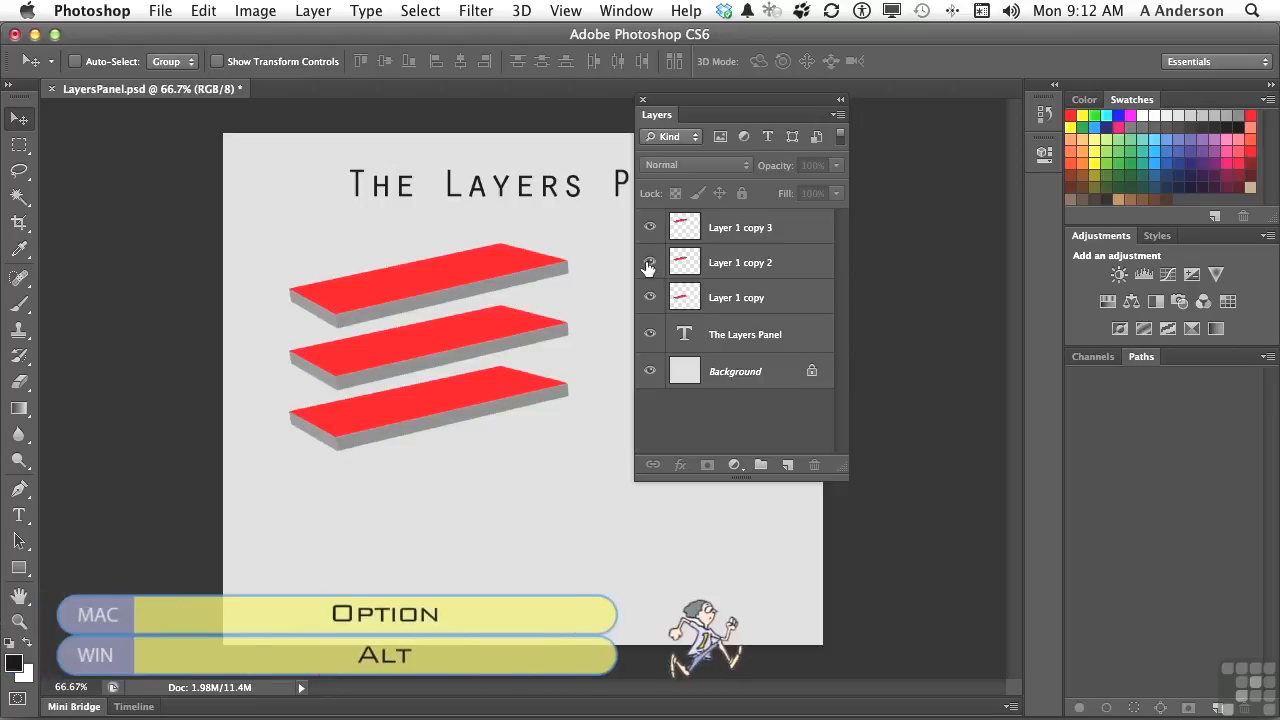
Step: Isolate Layer 1 copy 2 by hiding all other layers at once, and bring all the layers back together
alt+click(649, 263)
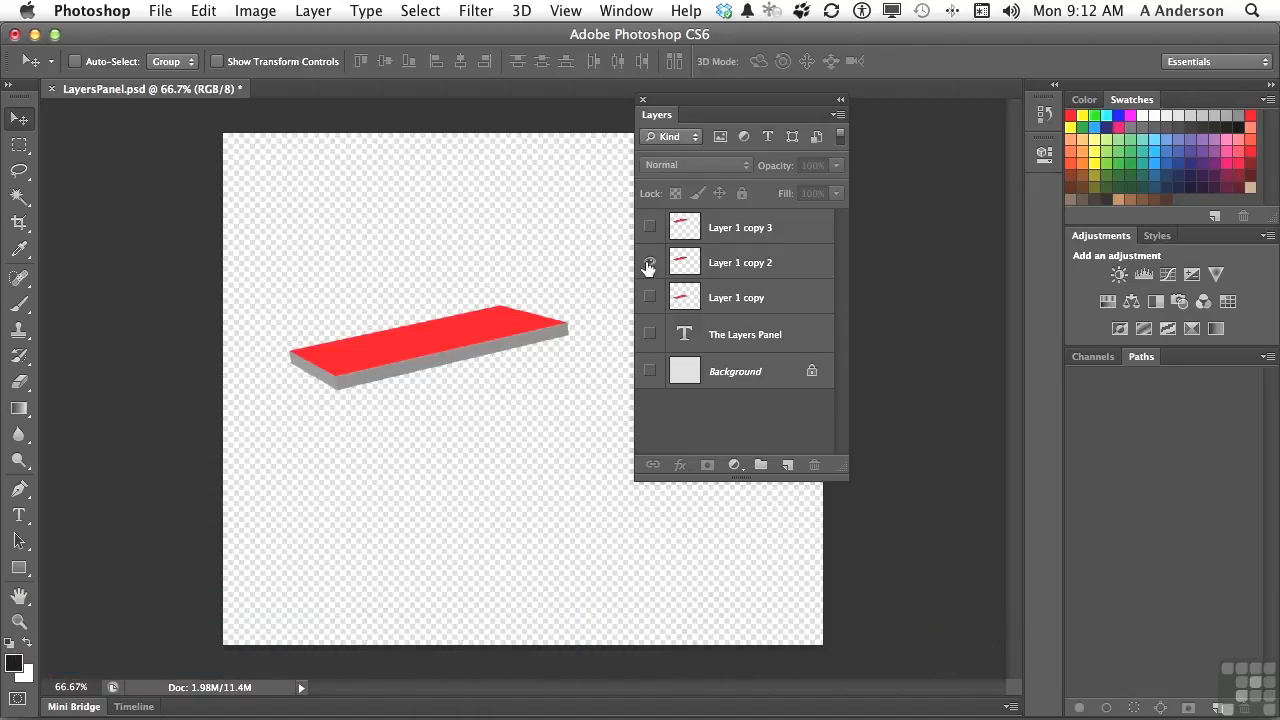
alt+click(649, 264)
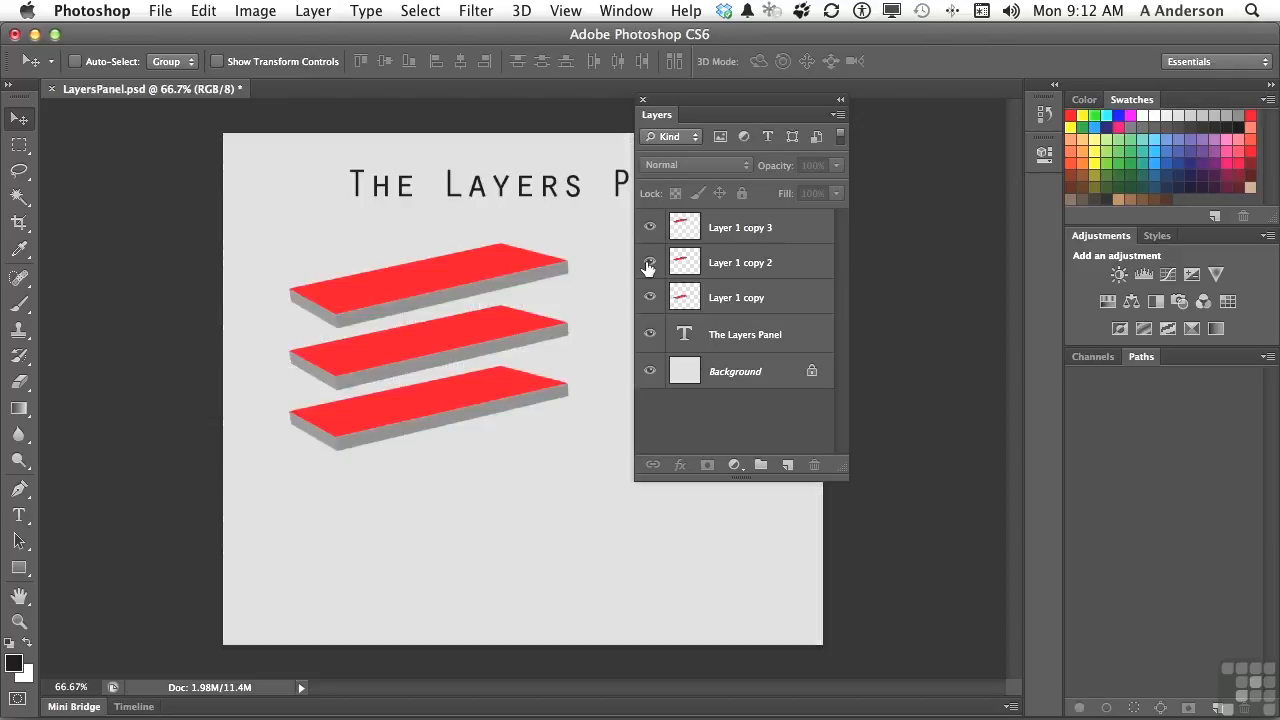